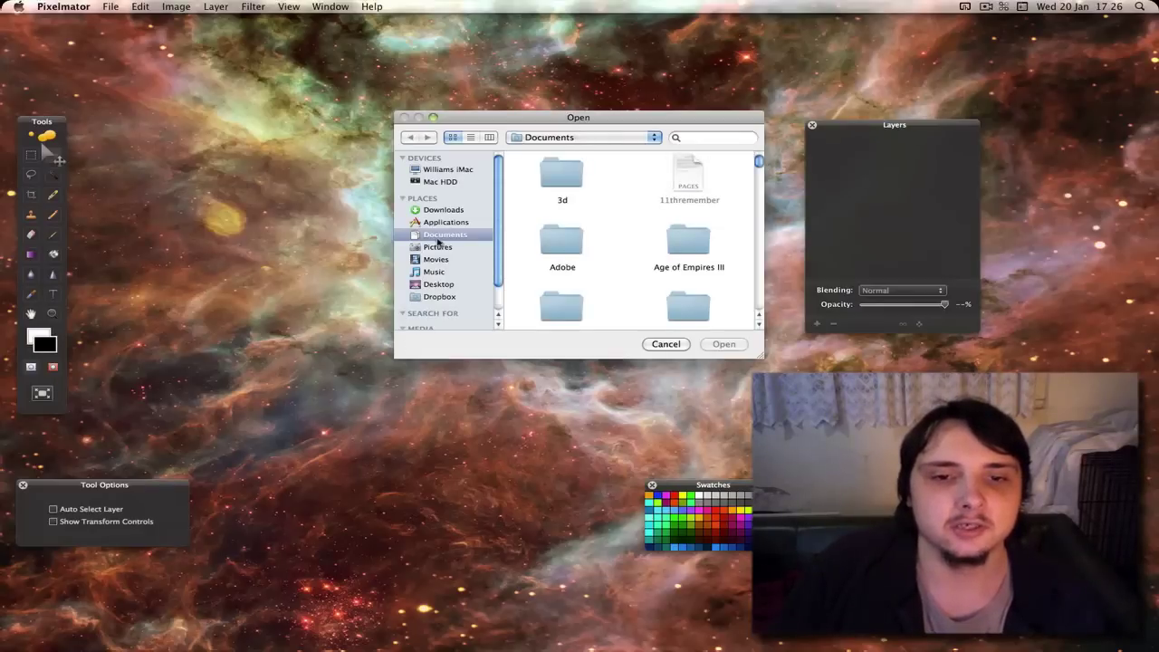
# - Cancel the Open dialog, start a new image, and review the size presets such as 640 x 480
pyautogui.click(664, 345)
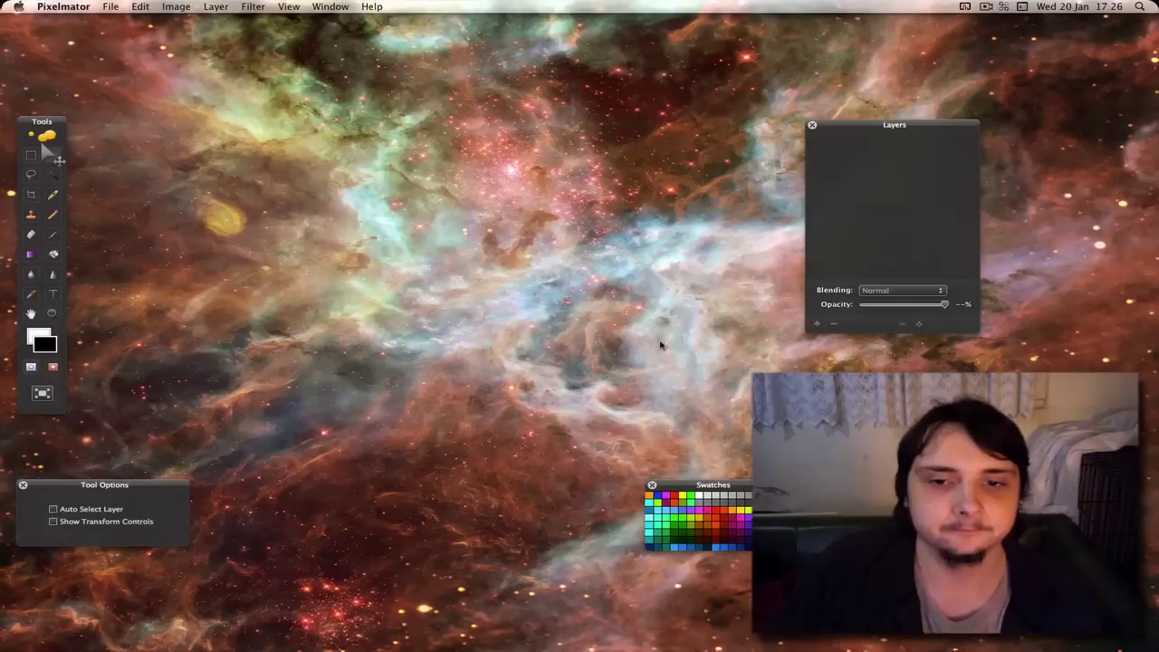
pyautogui.click(116, 9)
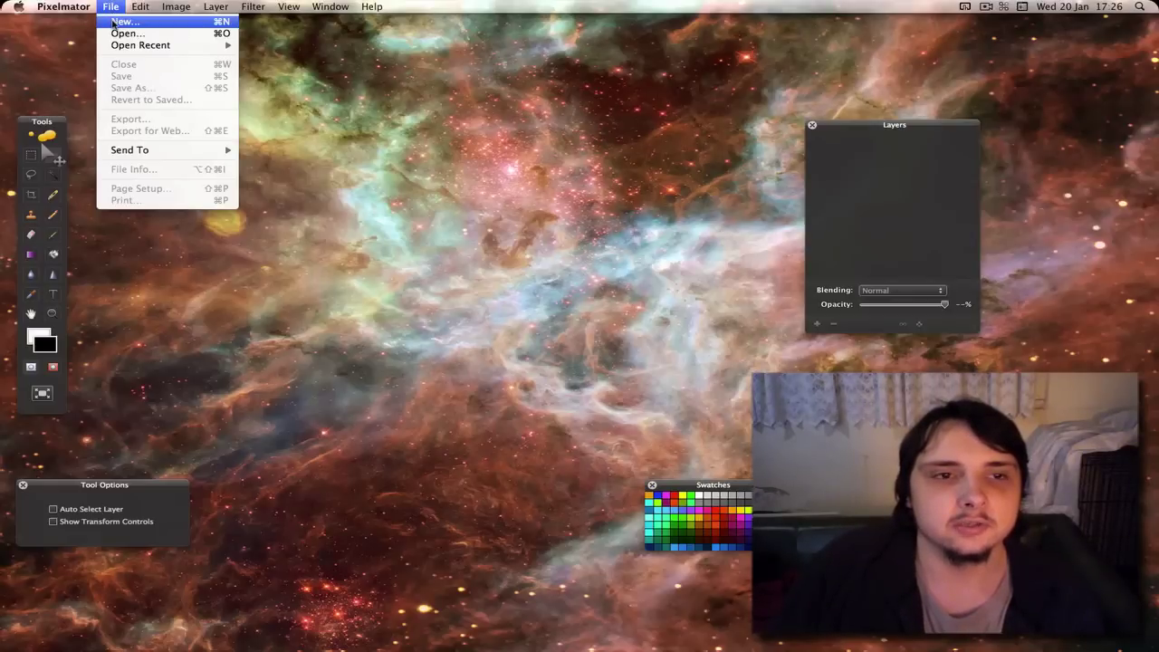
pyautogui.click(116, 21)
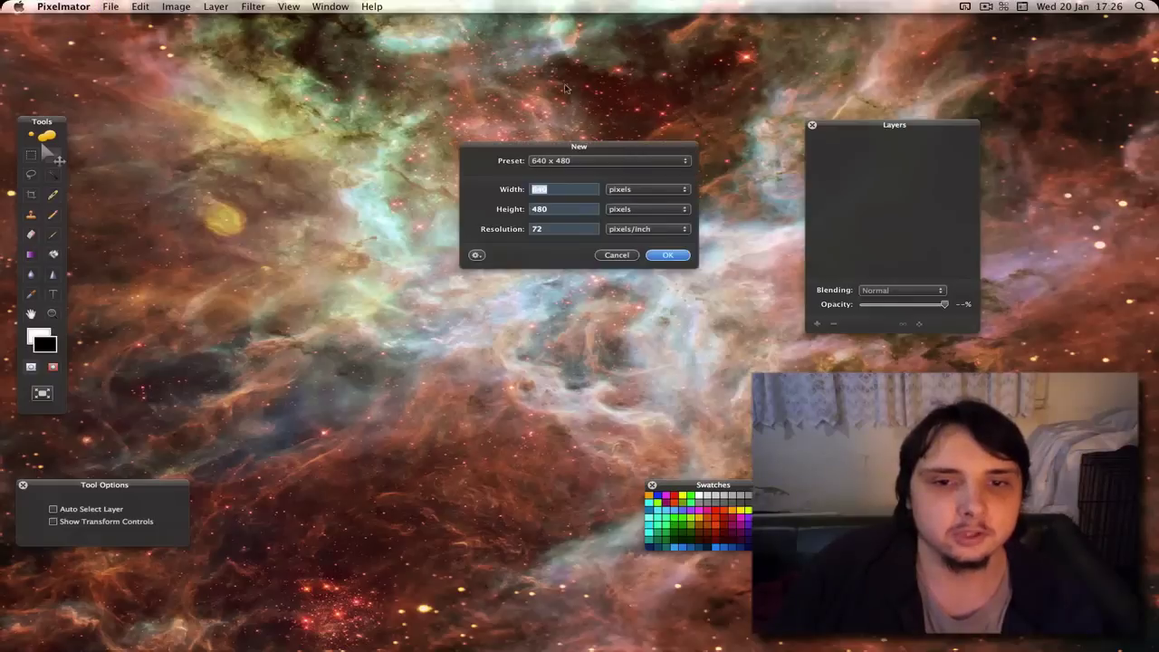
pyautogui.click(589, 165)
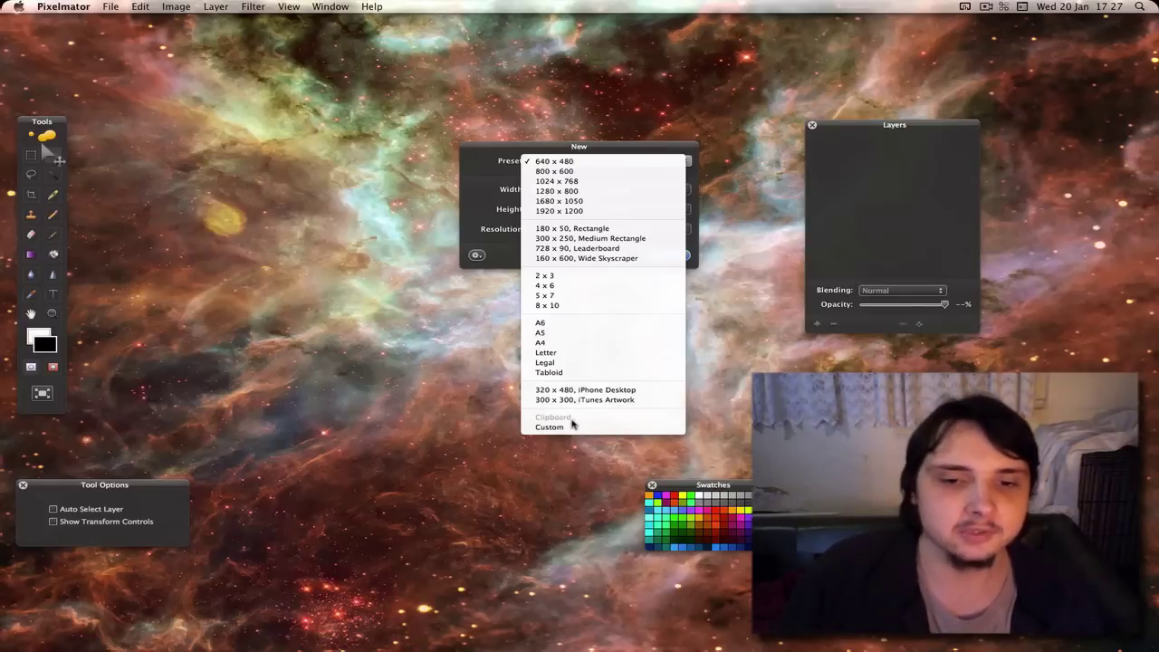
# - Switch the preset to Custom, keeping width in pixels and resolution in pixels/inch
pyautogui.click(559, 428)
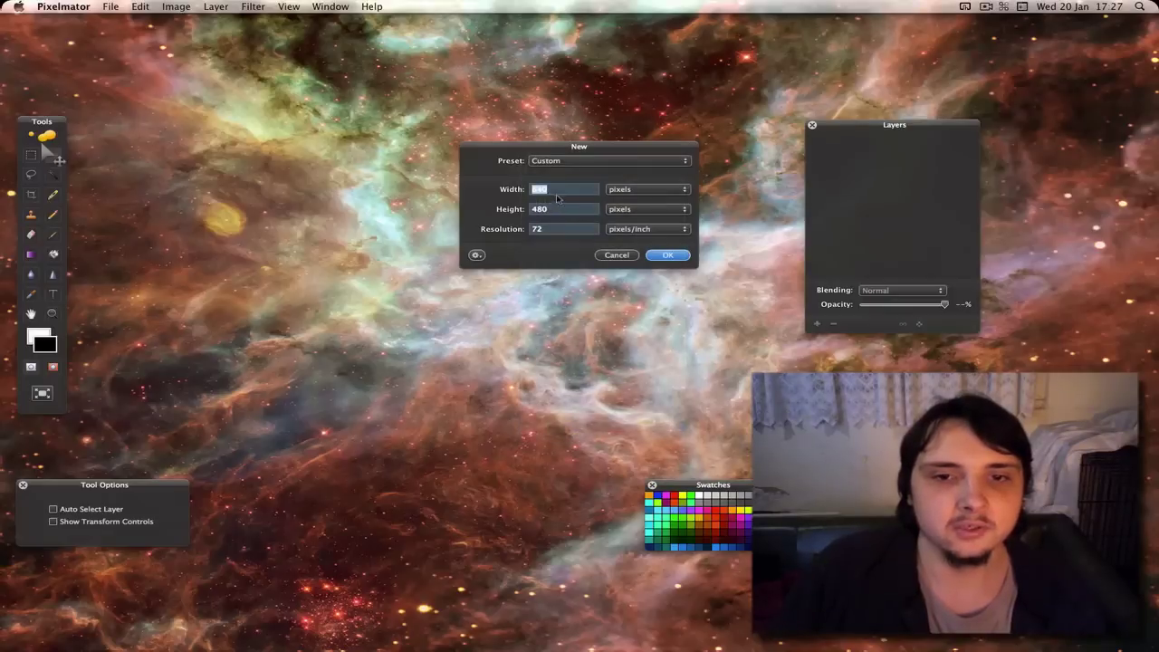
pyautogui.click(562, 229)
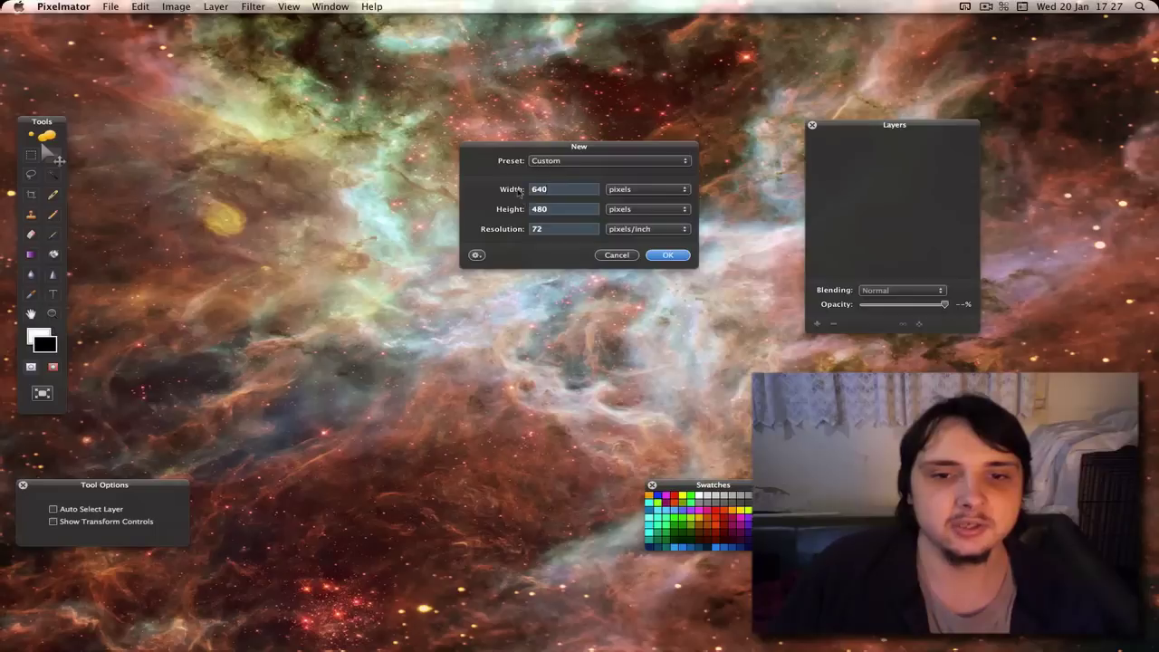
pyautogui.click(621, 193)
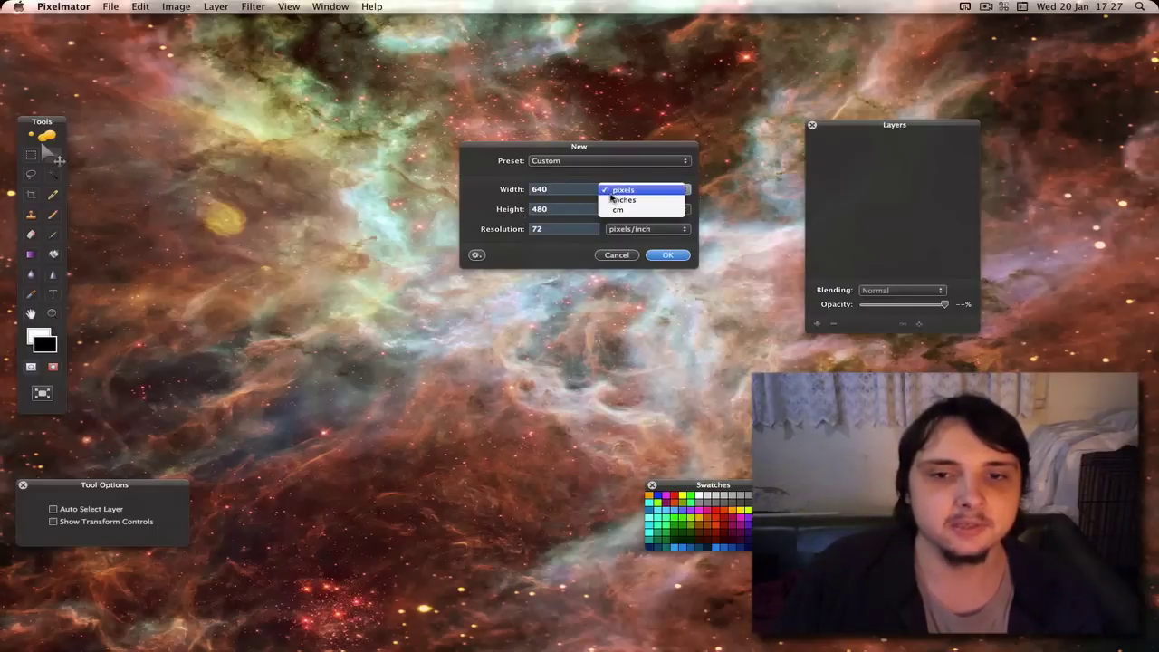
pyautogui.click(593, 211)
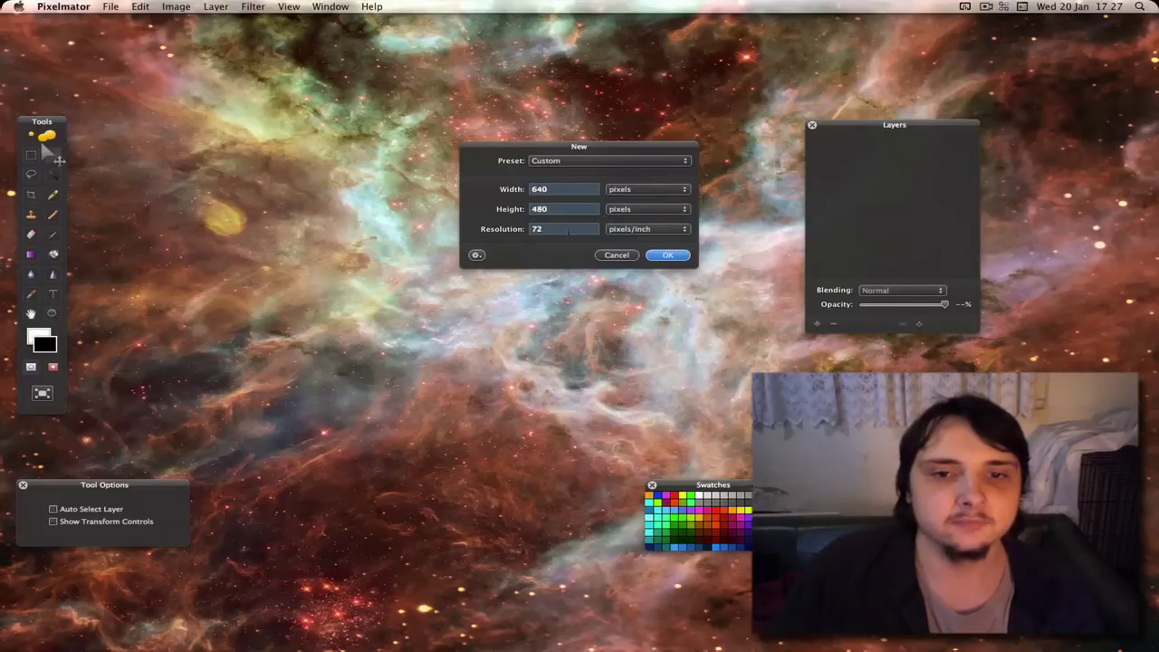
pyautogui.click(632, 230)
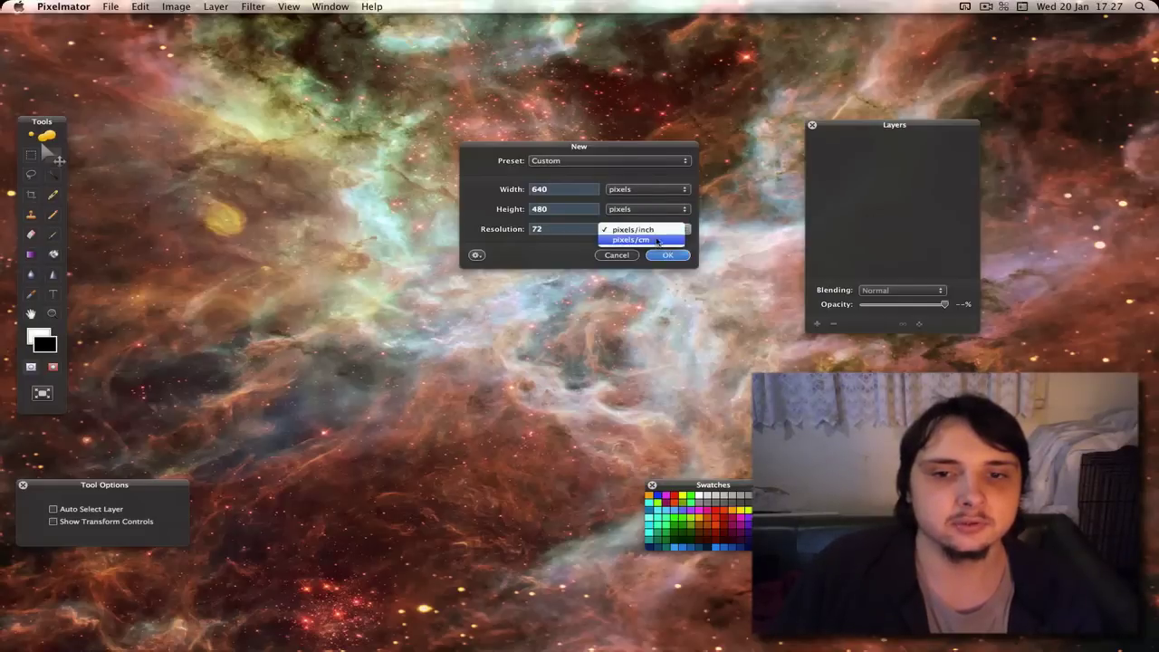
pyautogui.click(564, 245)
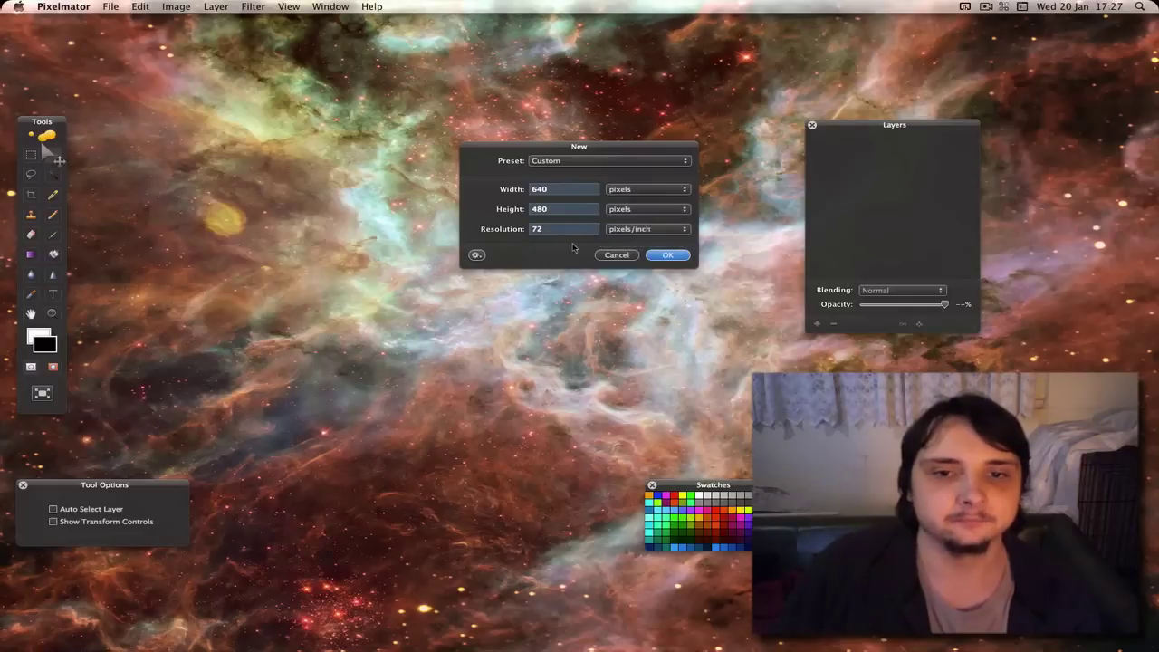
pyautogui.click(477, 256)
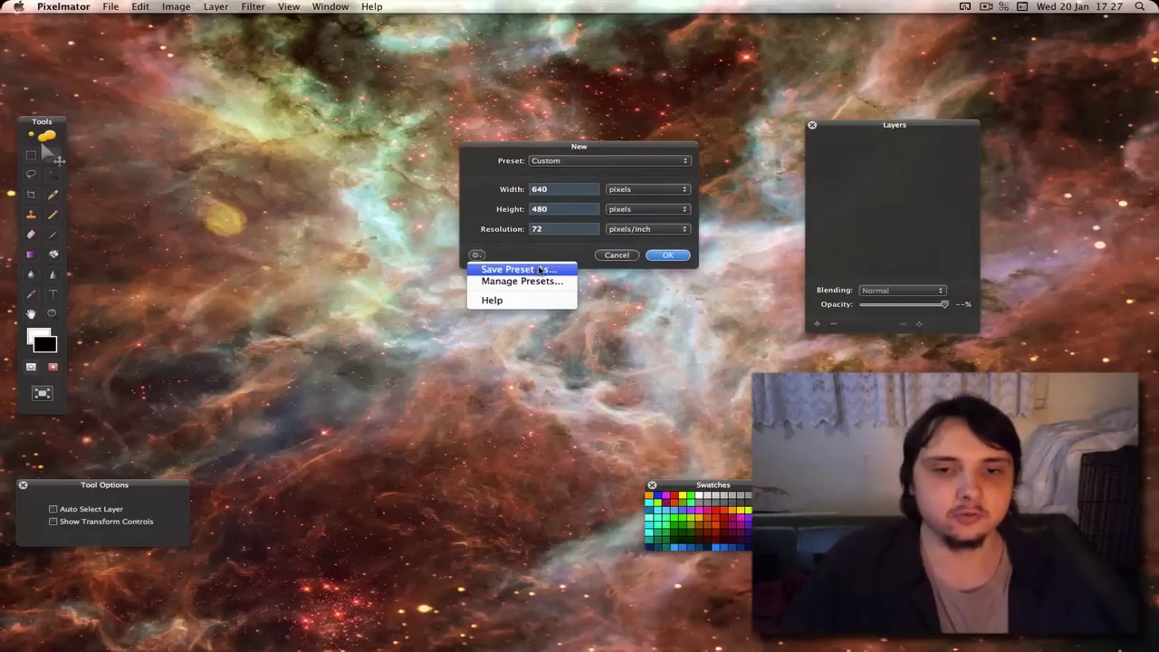
pyautogui.click(561, 209)
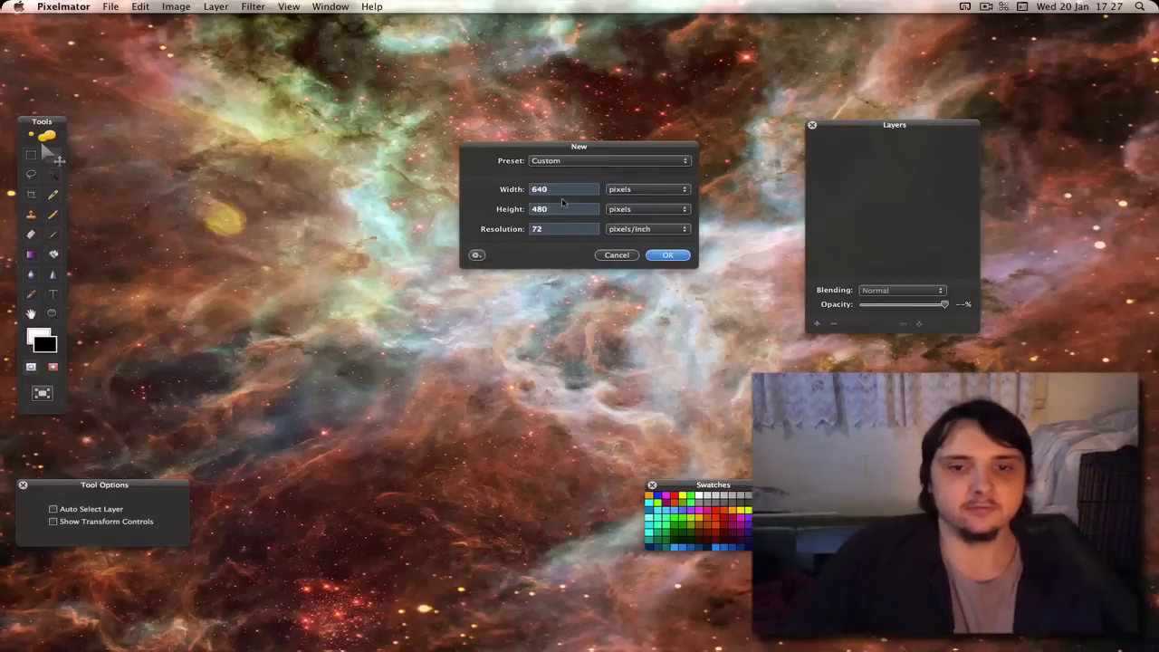
# - Enter width 999, height 777 and resolution 98, then reopen the preset options
pyautogui.doubleClick(561, 189)
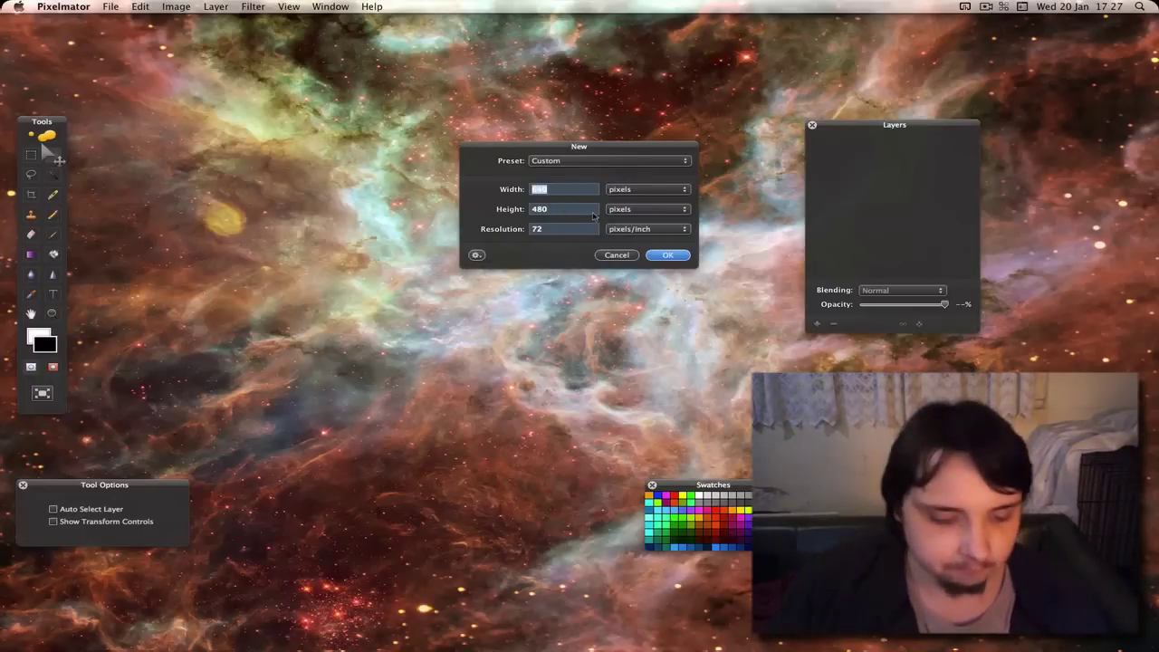
pyautogui.write('999')
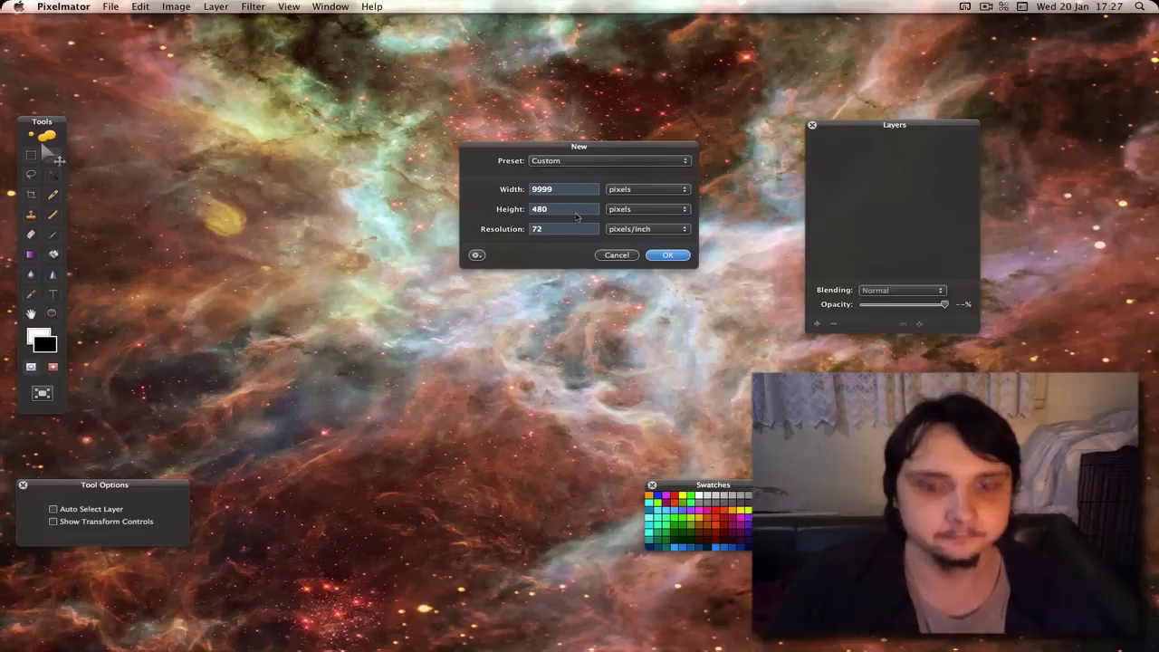
pyautogui.doubleClick(573, 211)
pyautogui.write('11')
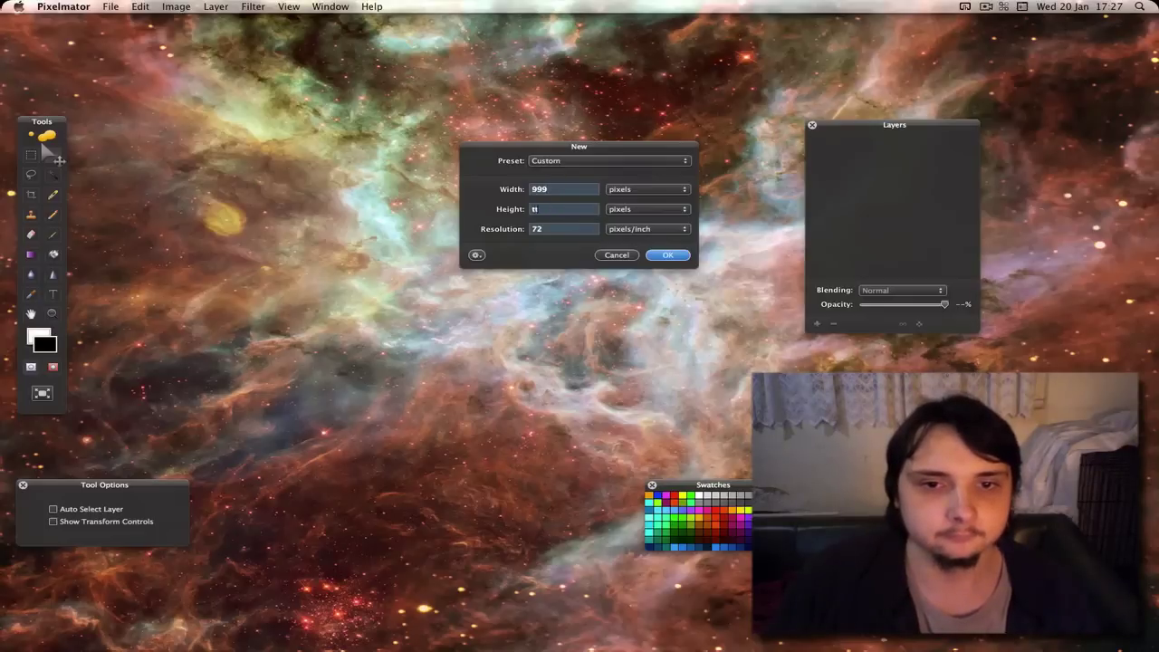
pyautogui.press('BackSpace')
pyautogui.press('BackSpace')
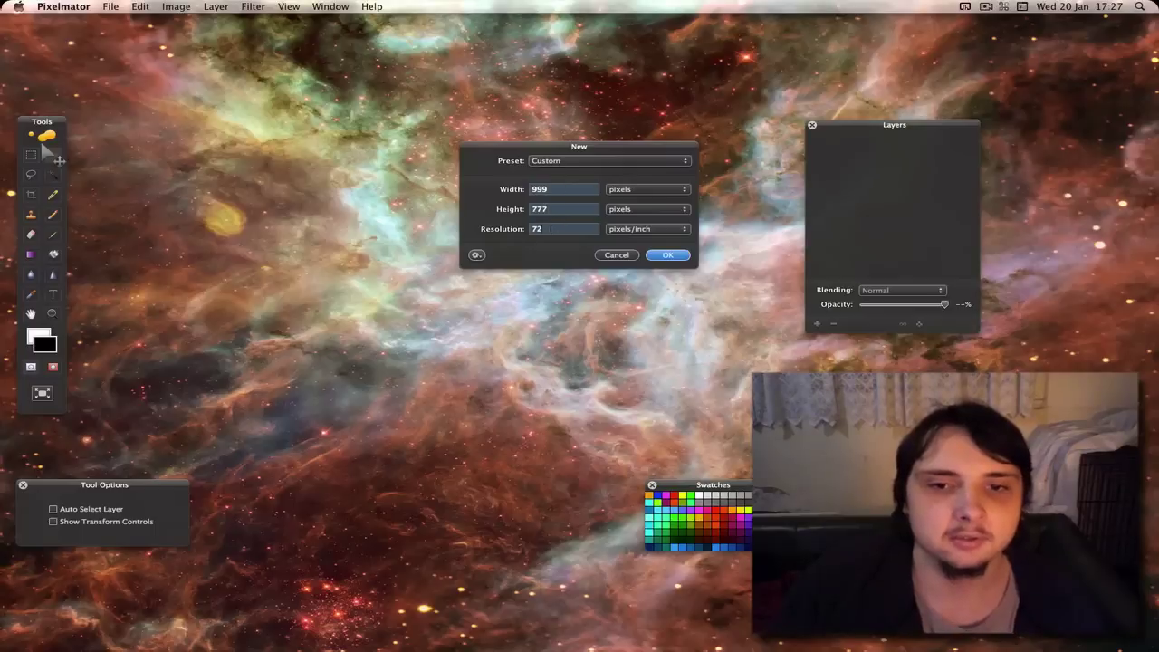
pyautogui.press('super+a')
pyautogui.write('9')
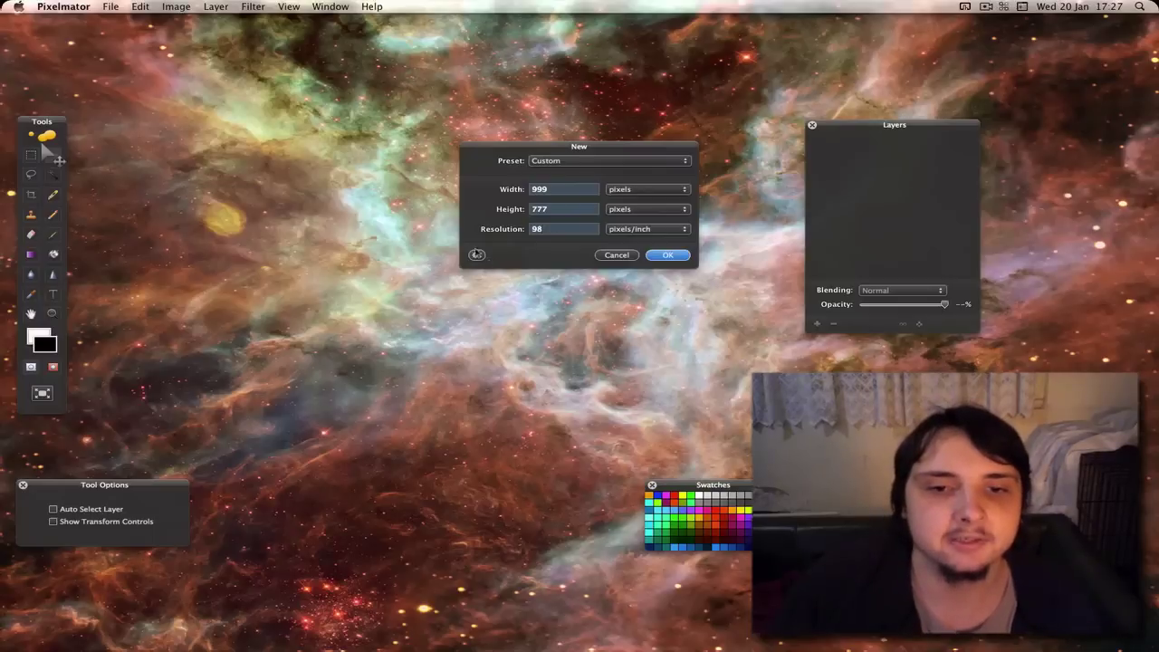
pyautogui.click(476, 255)
pyautogui.click(503, 271)
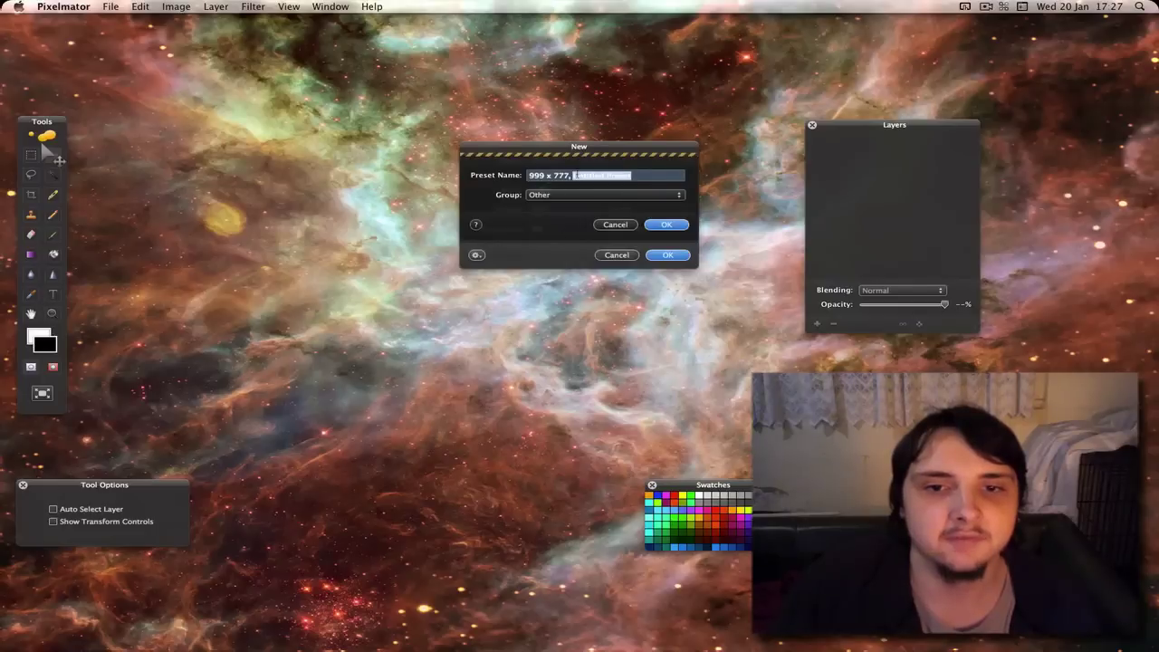
pyautogui.click(578, 175)
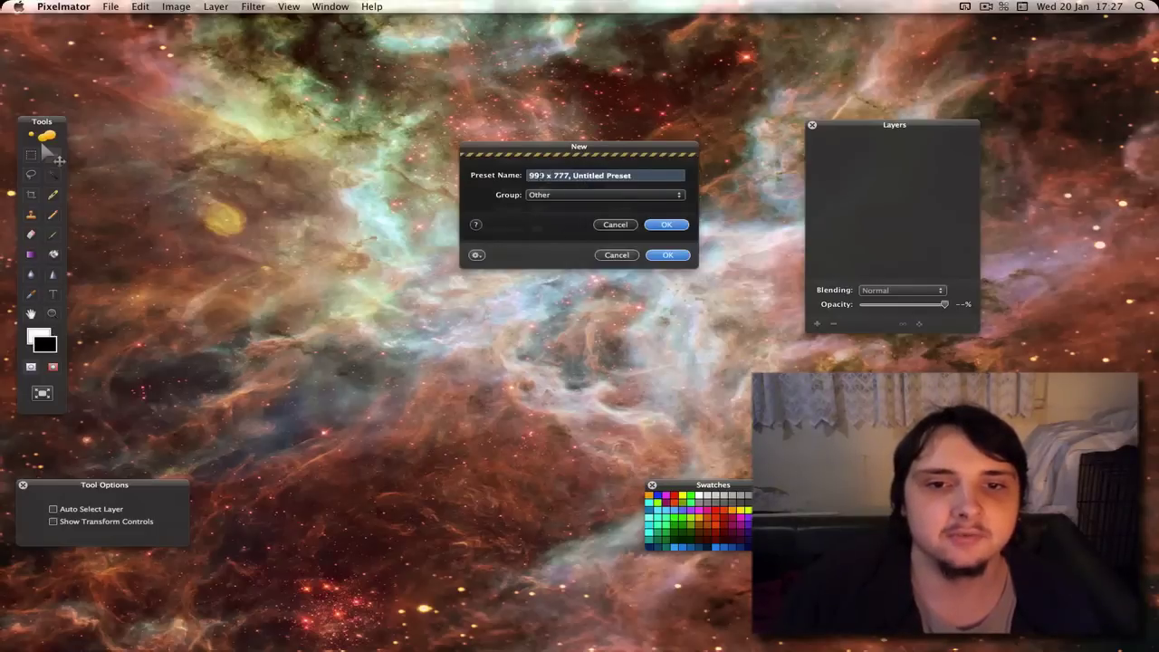
pyautogui.doubleClick(561, 175)
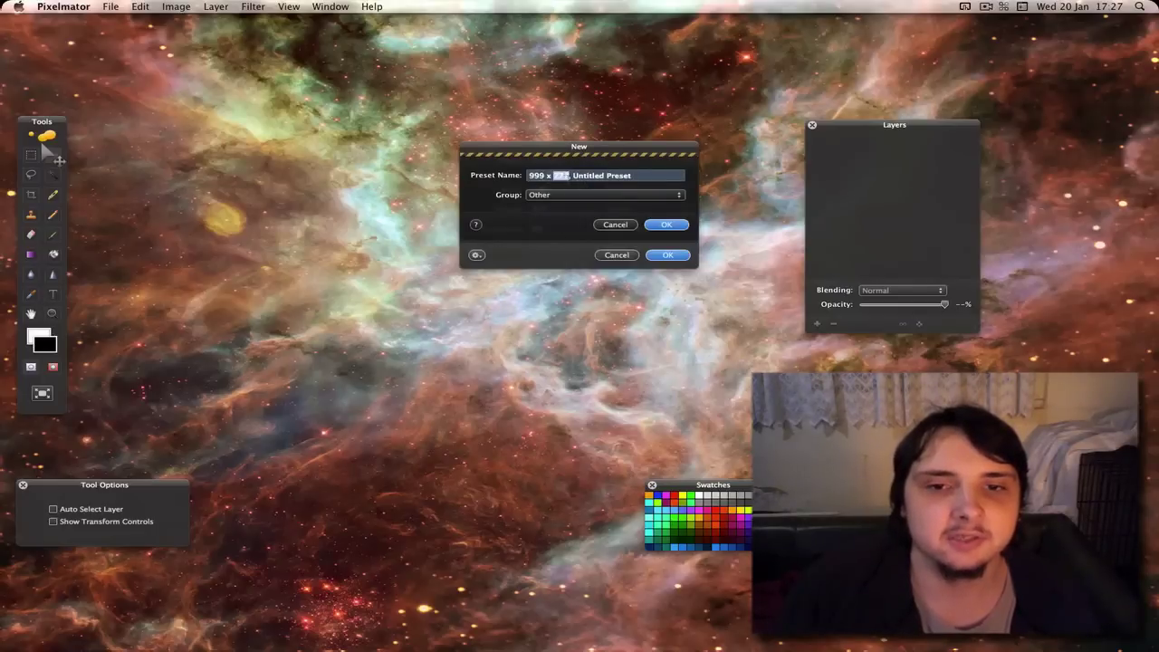
pyautogui.click(548, 197)
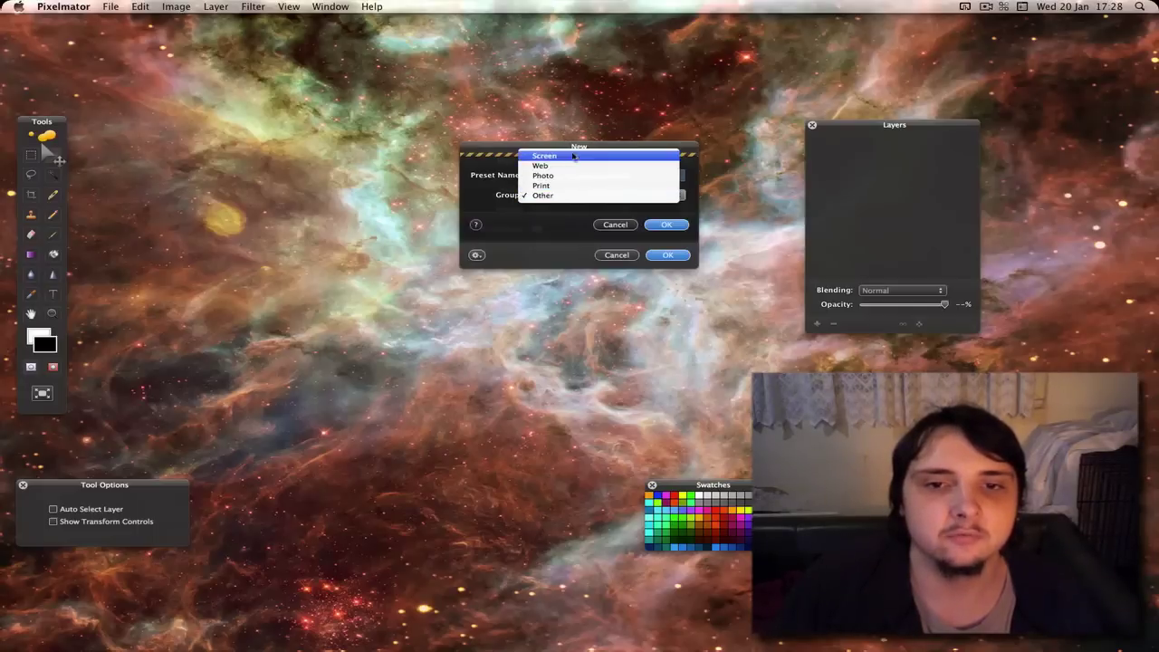
pyautogui.click(567, 221)
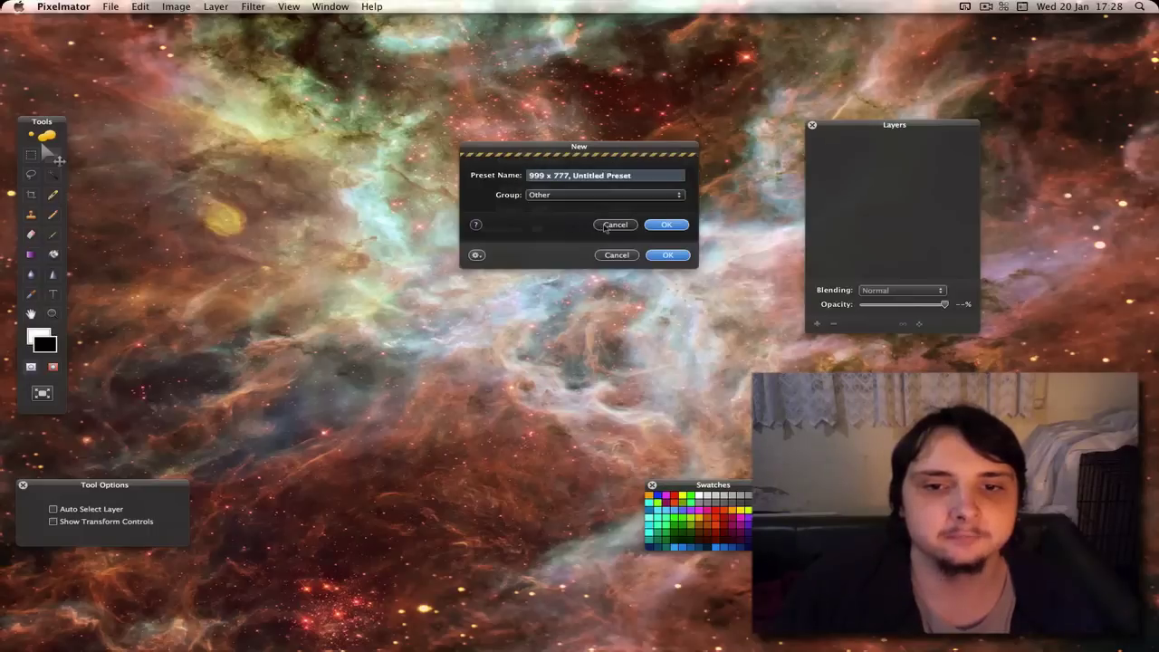
pyautogui.click(615, 224)
pyautogui.click(479, 255)
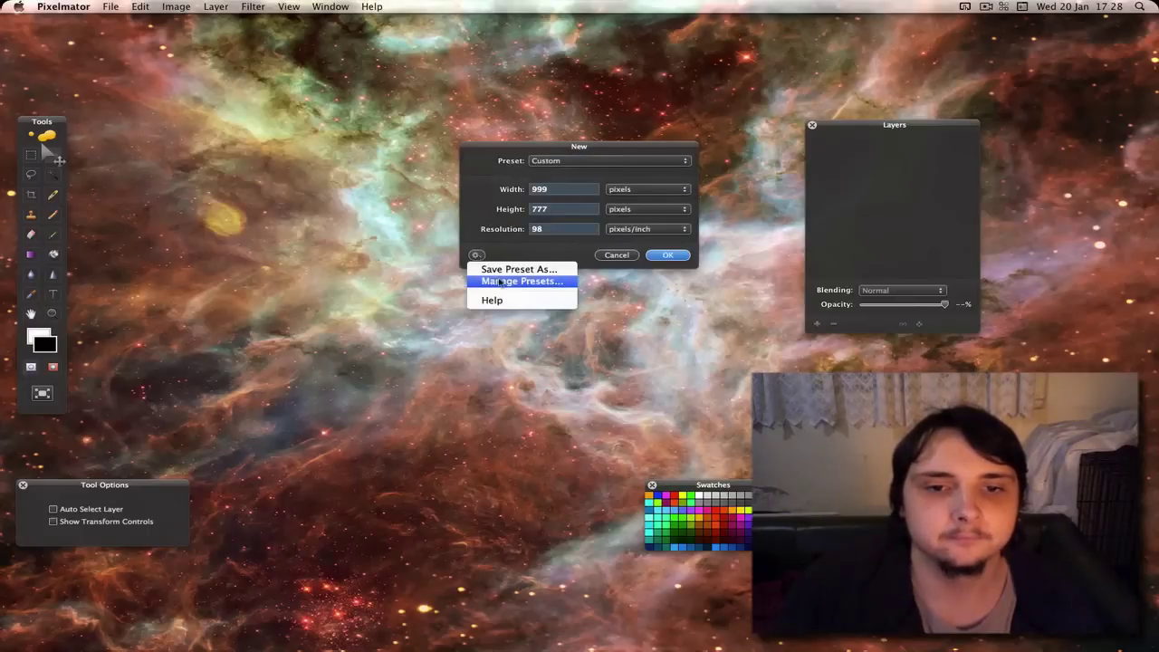
# - Browse the Manage New Document Presets sheet, selecting A4, then cancel without changes
pyautogui.click(513, 283)
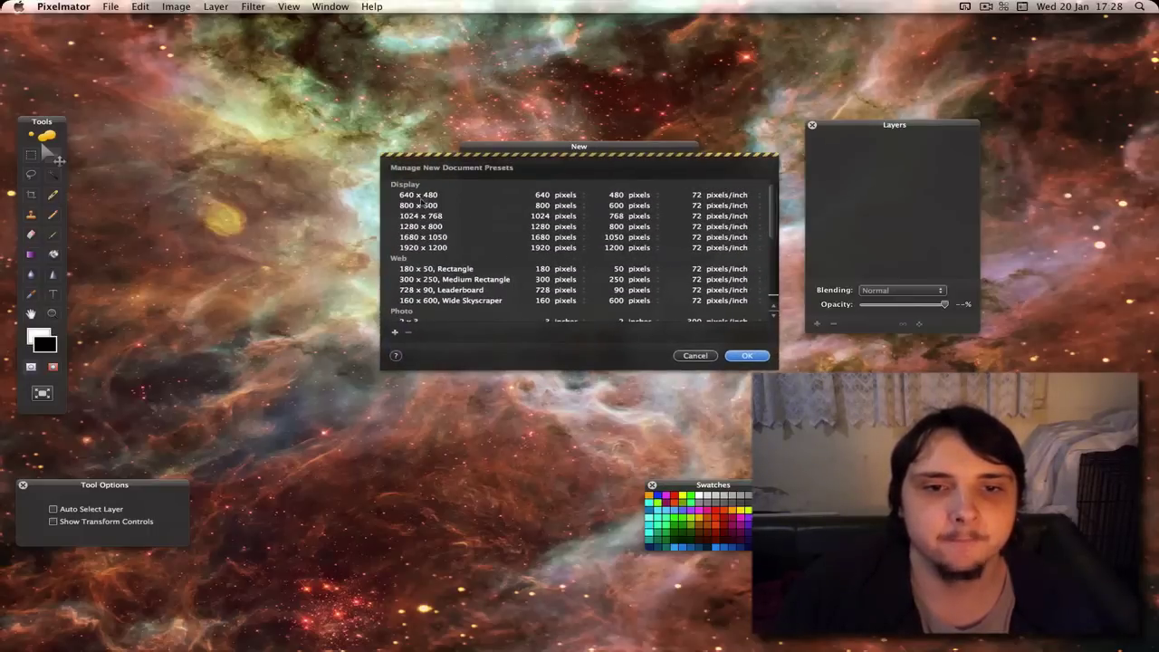
pyautogui.moveTo(771, 221); pyautogui.dragTo(777, 292)
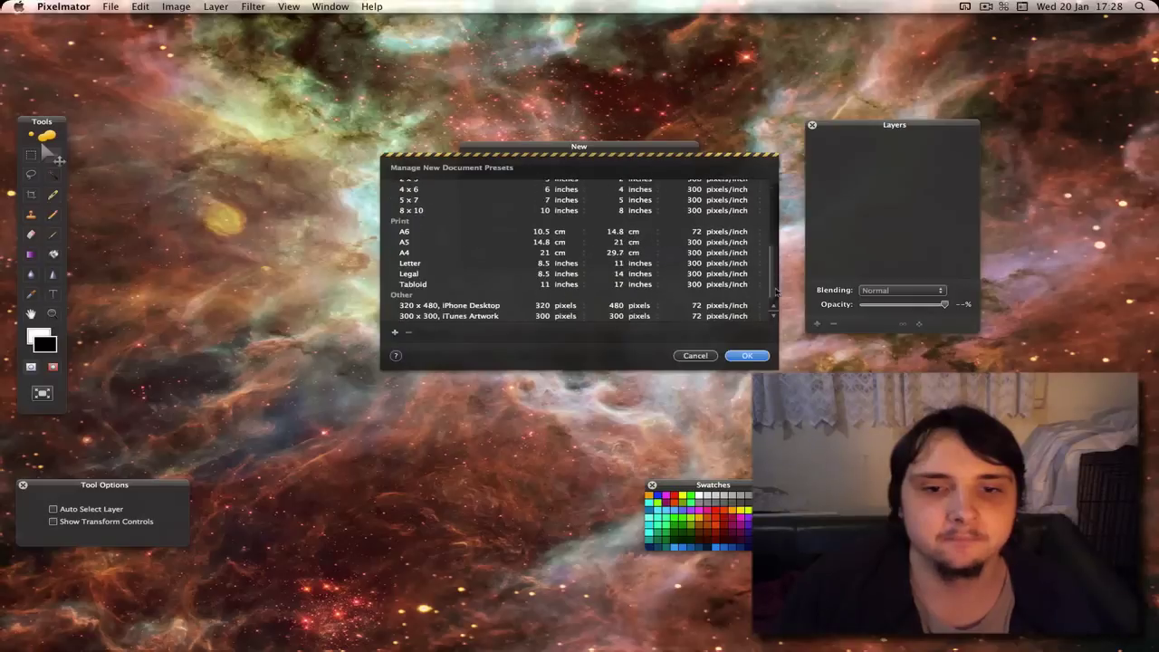
pyautogui.click(417, 255)
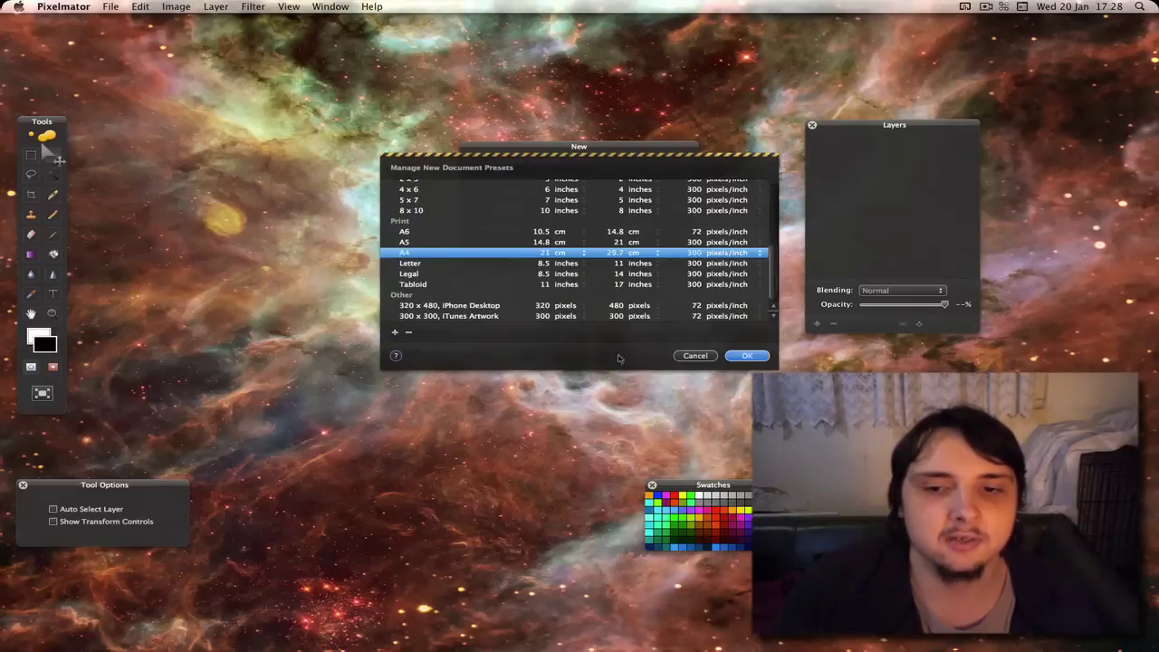
pyautogui.click(699, 357)
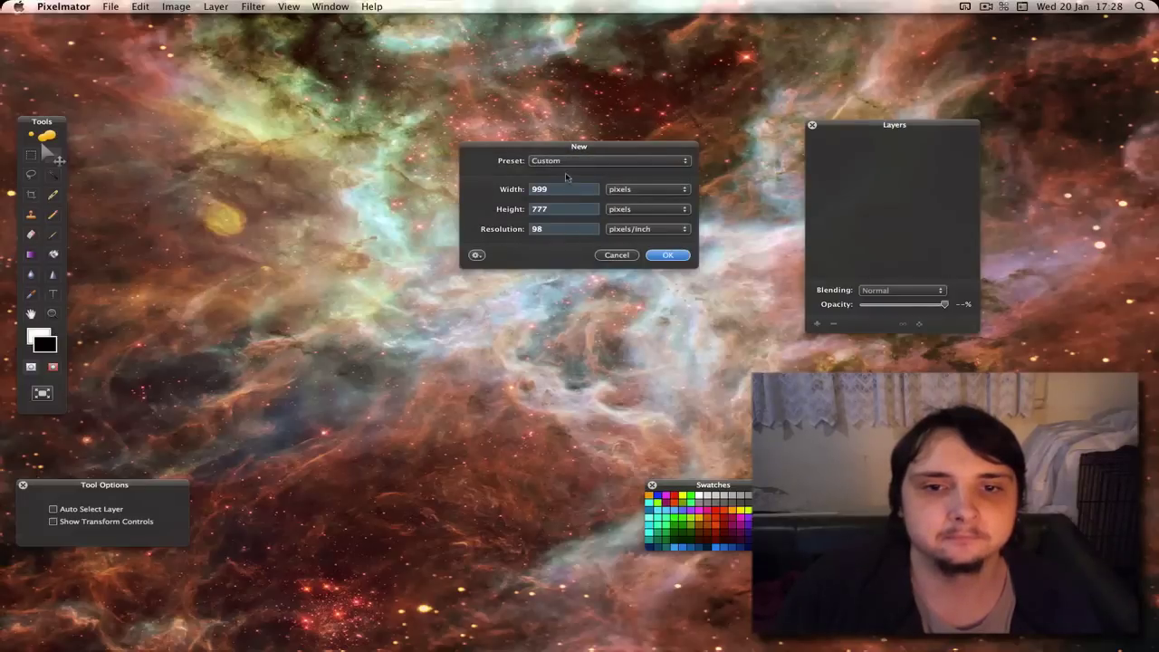
# - Choose the 1024 x 768 preset at 72 pixels/inch for the new image
pyautogui.click(568, 166)
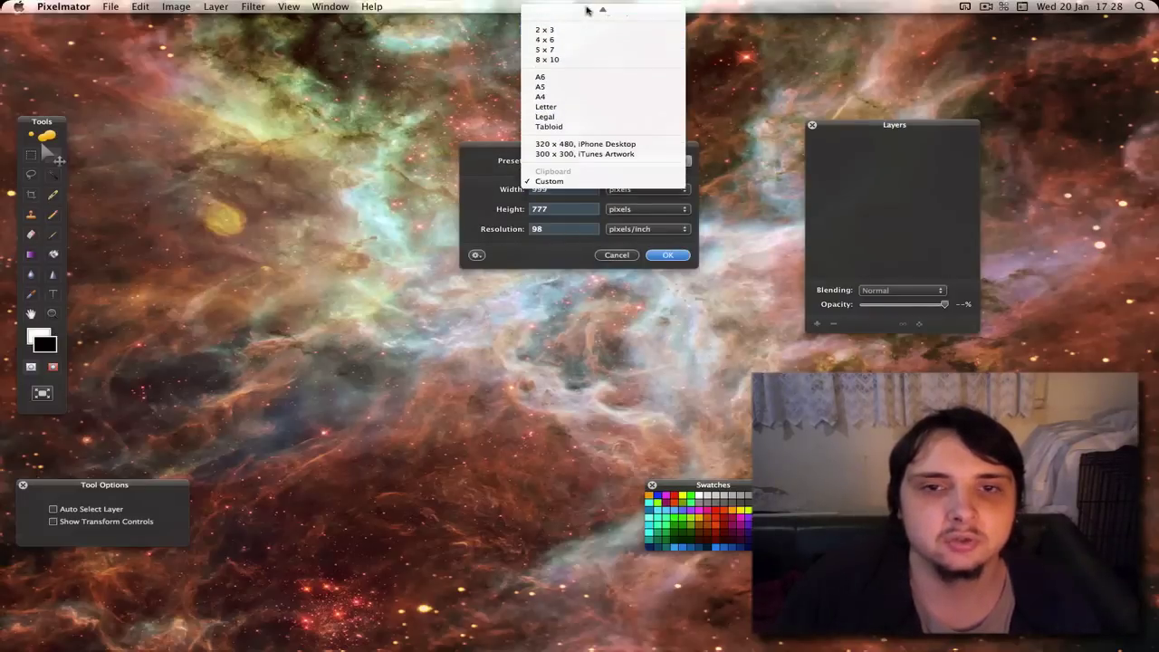
pyautogui.moveTo(587, 11)
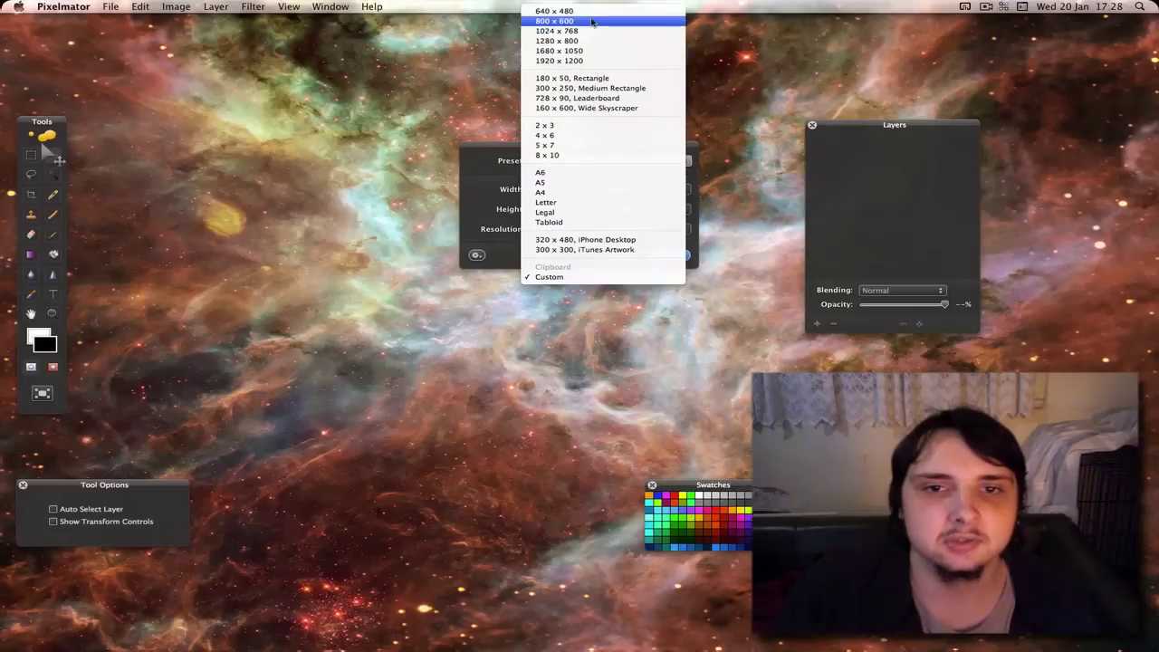
pyautogui.click(588, 30)
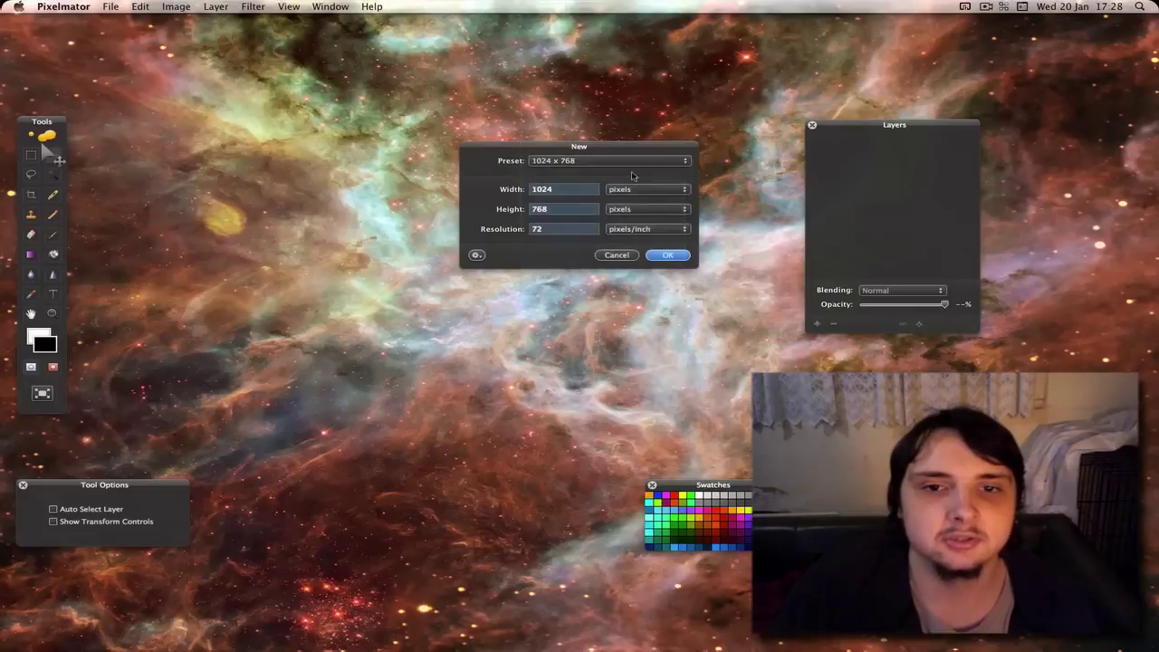
# - Create the blank 1024 x 768 image, raise the Tools palette, and try Marquee, Move, Lasso and Magic Wand
pyautogui.click(668, 256)
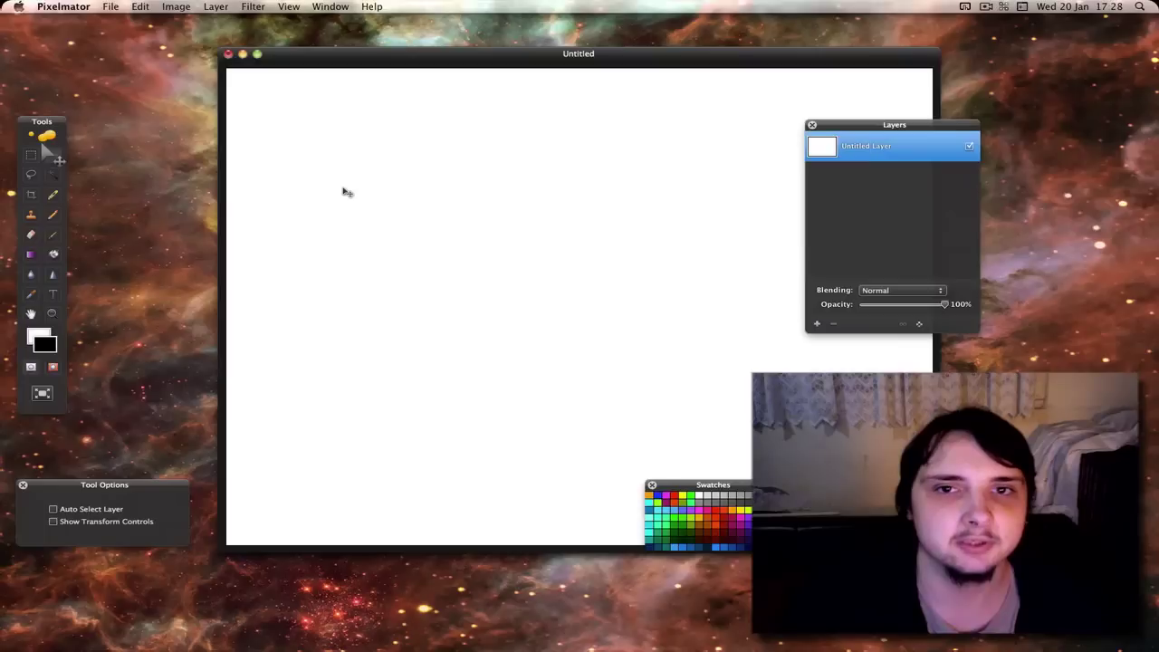
pyautogui.moveTo(36, 125); pyautogui.dragTo(40, 67)
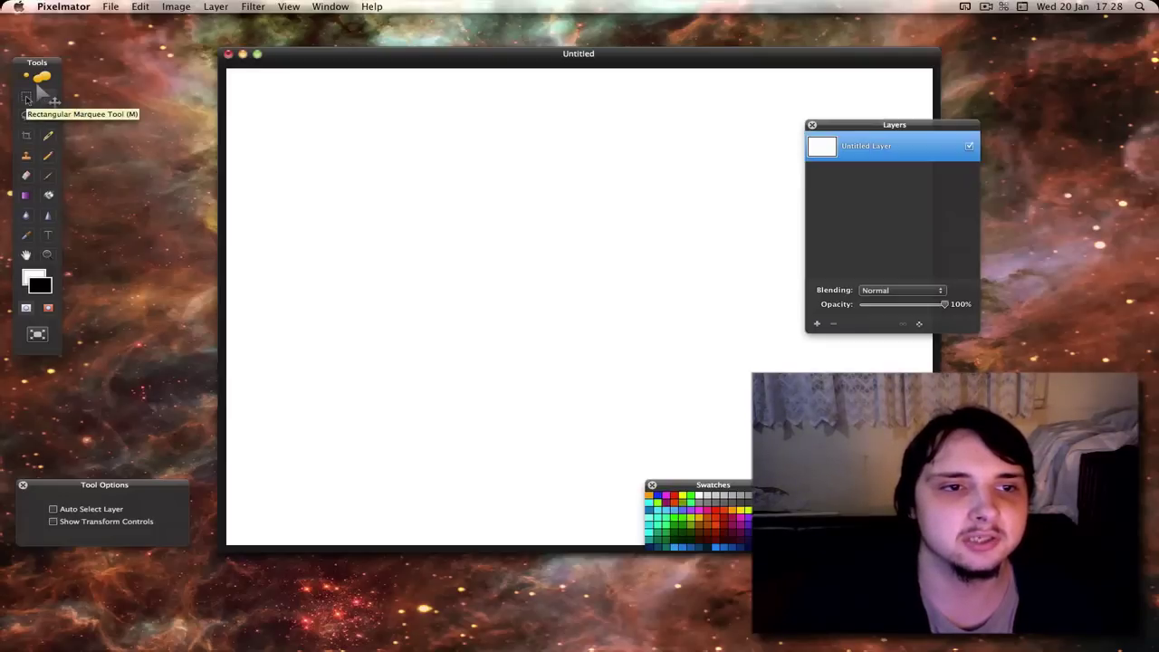
pyautogui.click(27, 97)
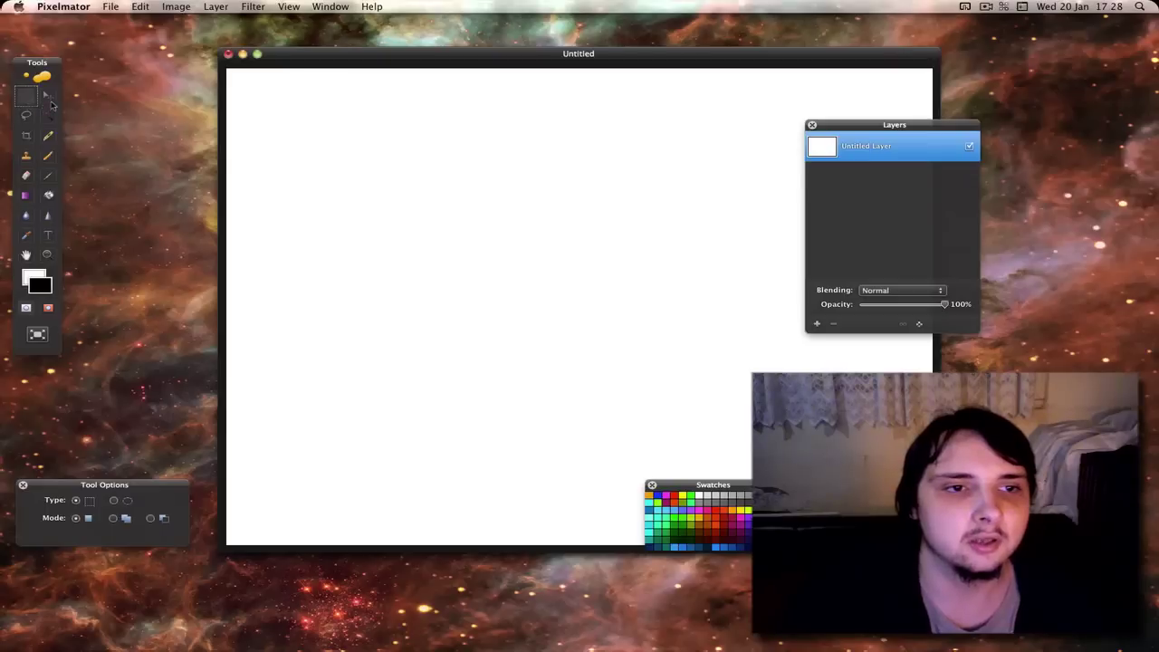
pyautogui.click(49, 99)
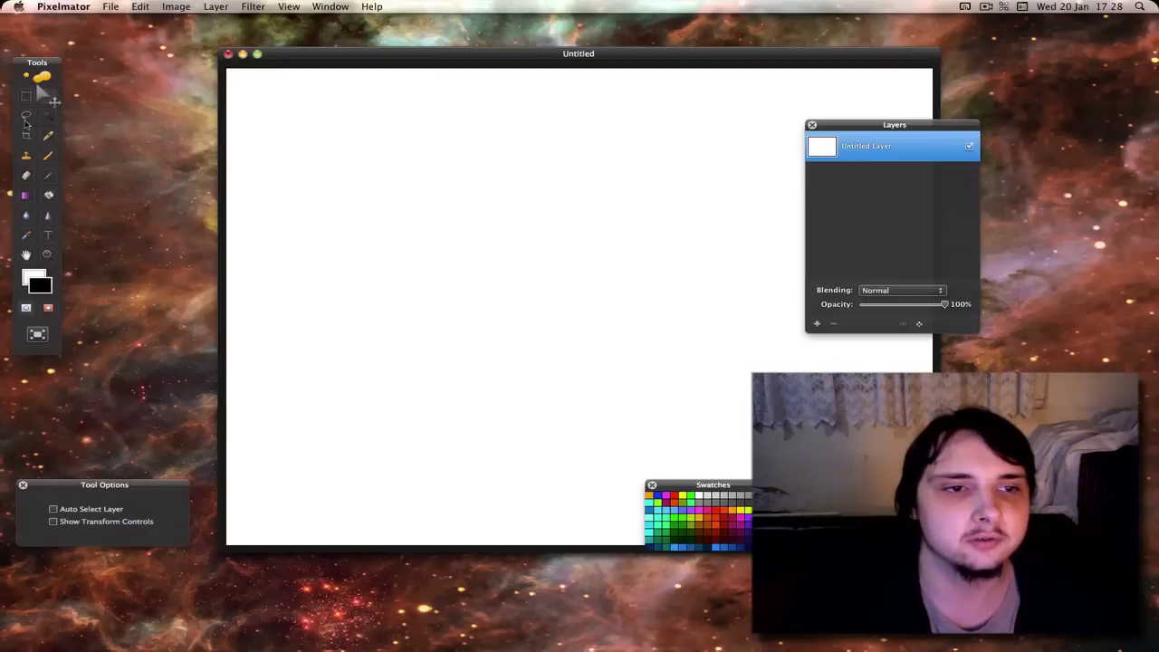
pyautogui.click(25, 117)
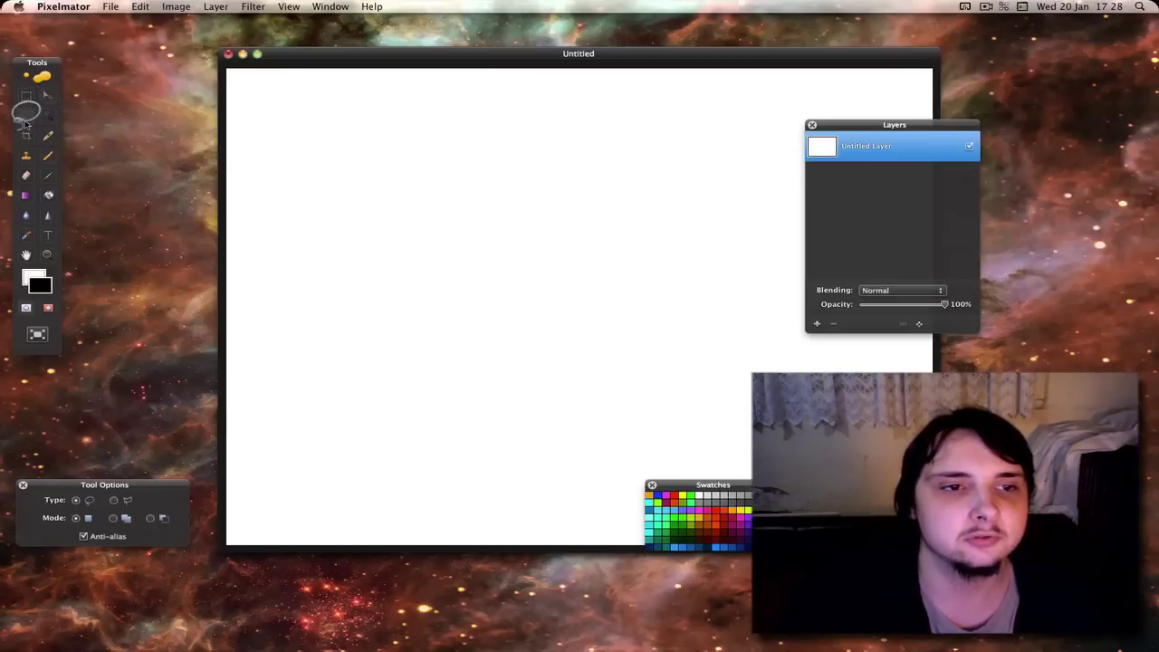
pyautogui.click(46, 118)
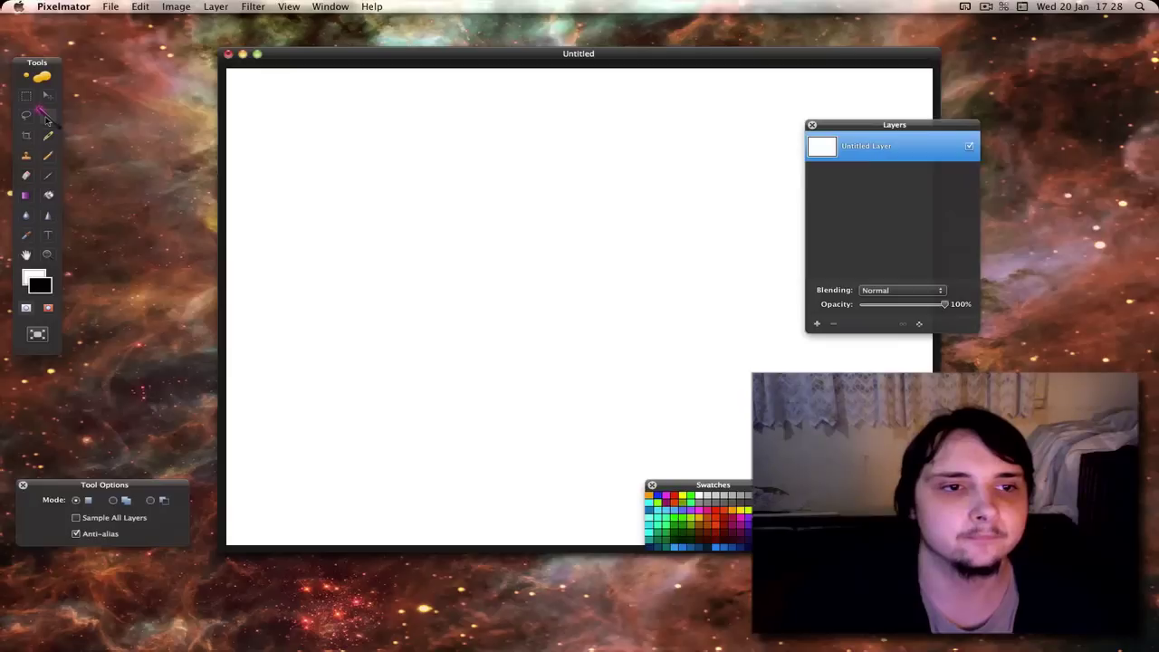
pyautogui.click(51, 100)
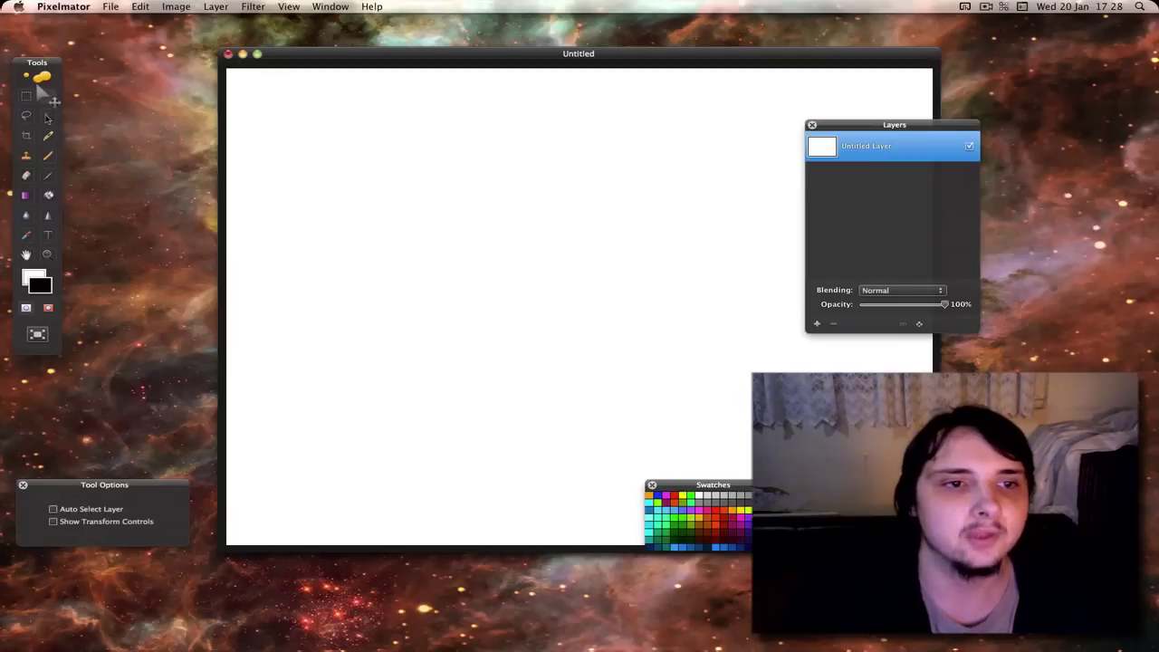
pyautogui.click(47, 116)
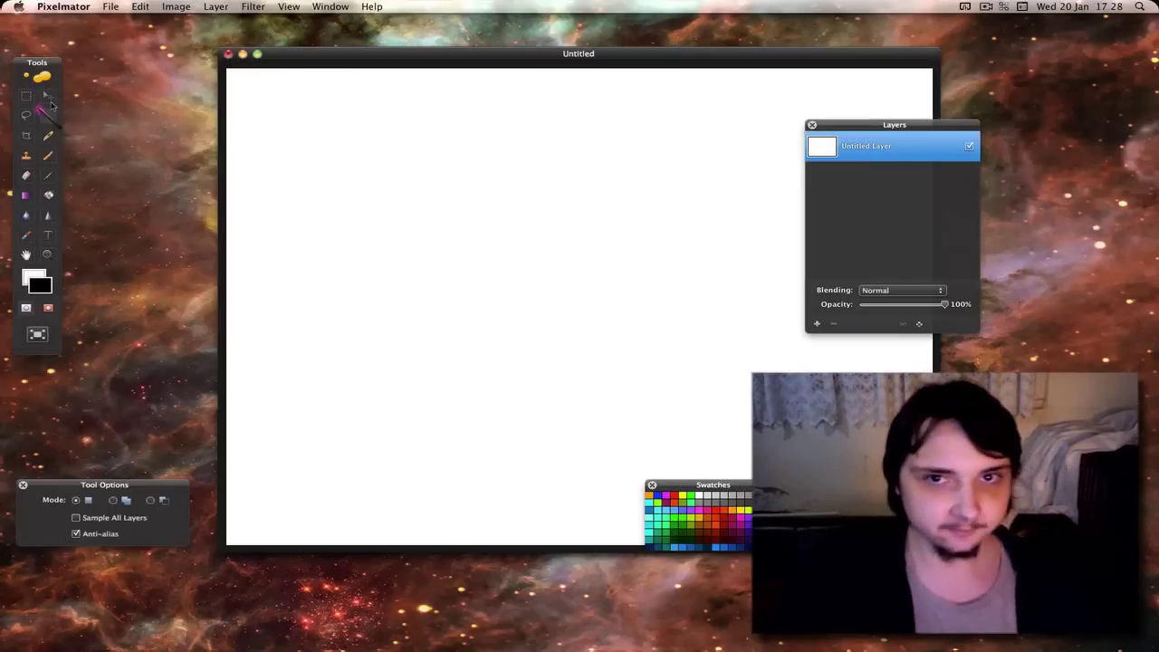
pyautogui.click(49, 97)
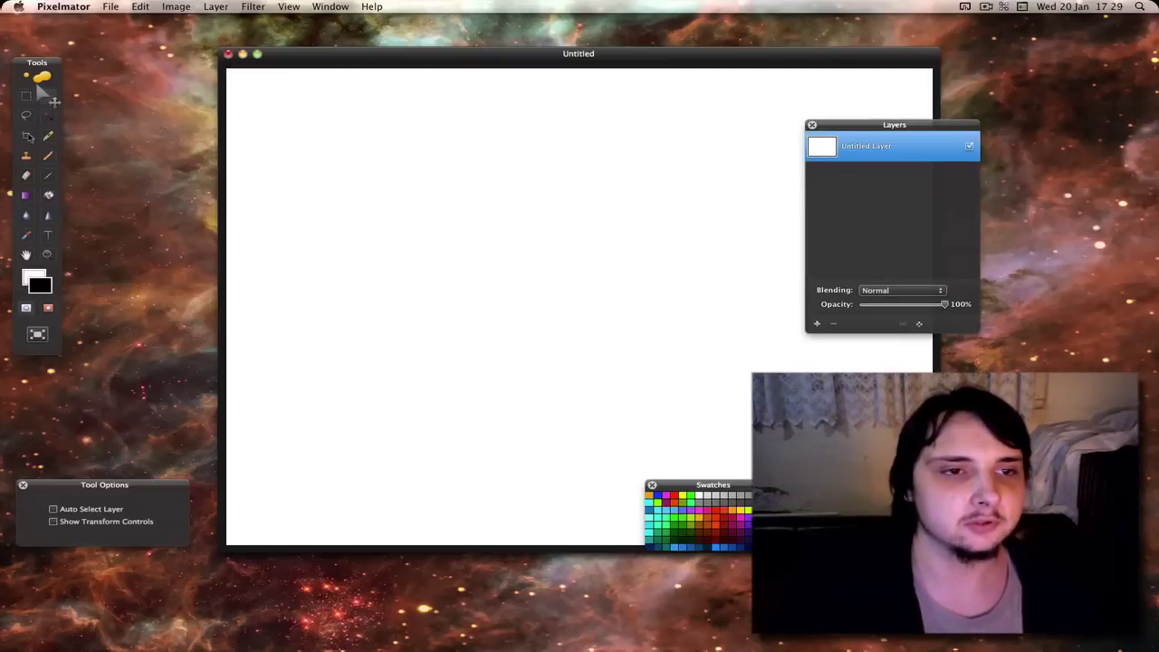
# - Try the Crop, Slice, Clone Stamp, Pencil and Eraser tools
pyautogui.click(28, 136)
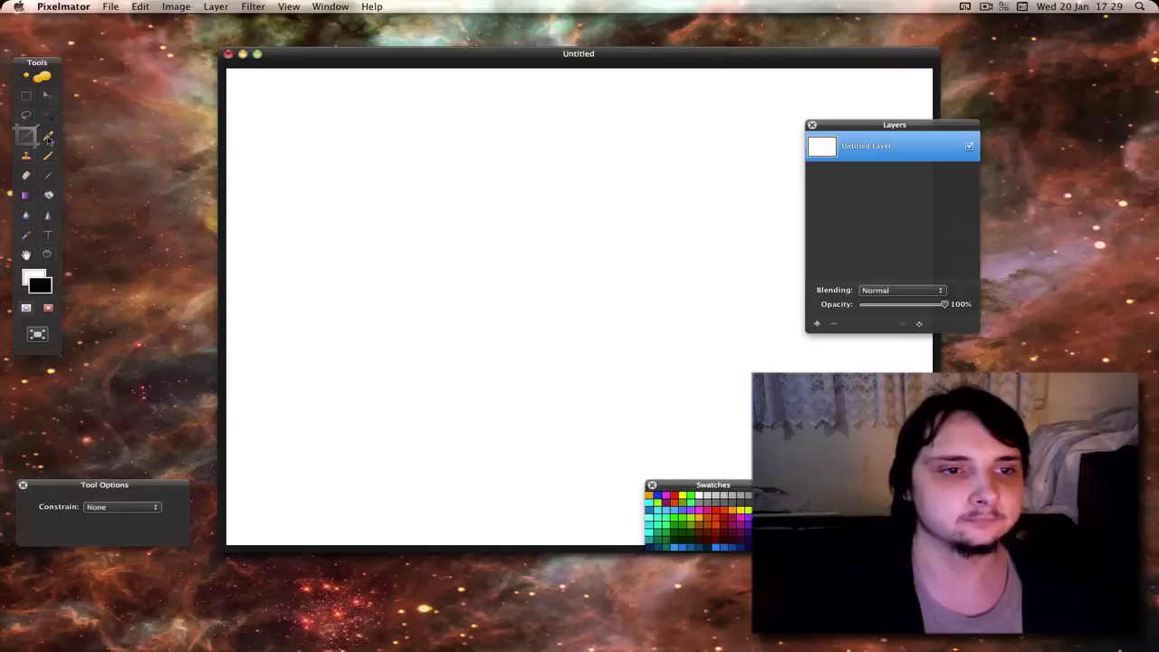
pyautogui.click(49, 138)
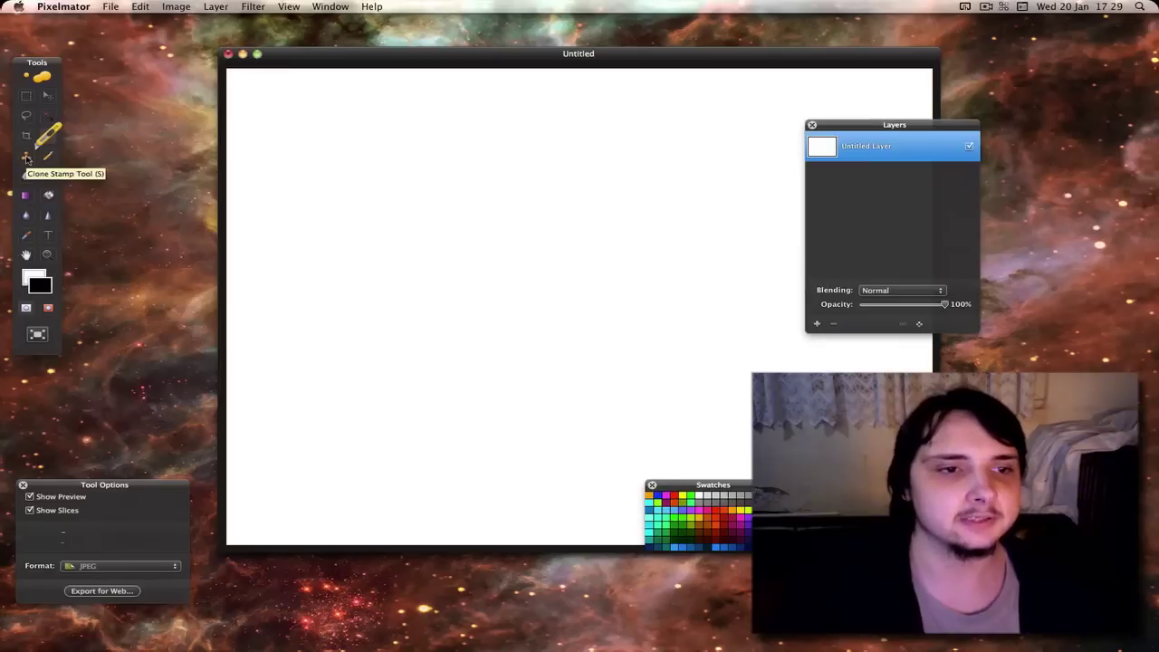
pyautogui.click(26, 157)
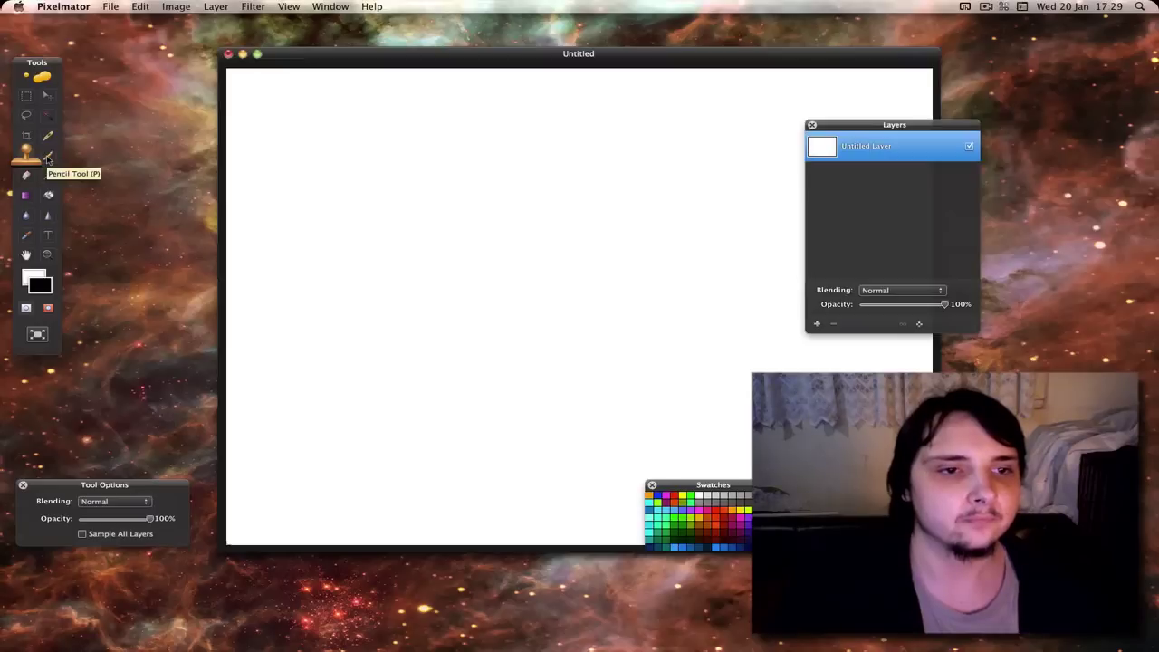
pyautogui.click(48, 159)
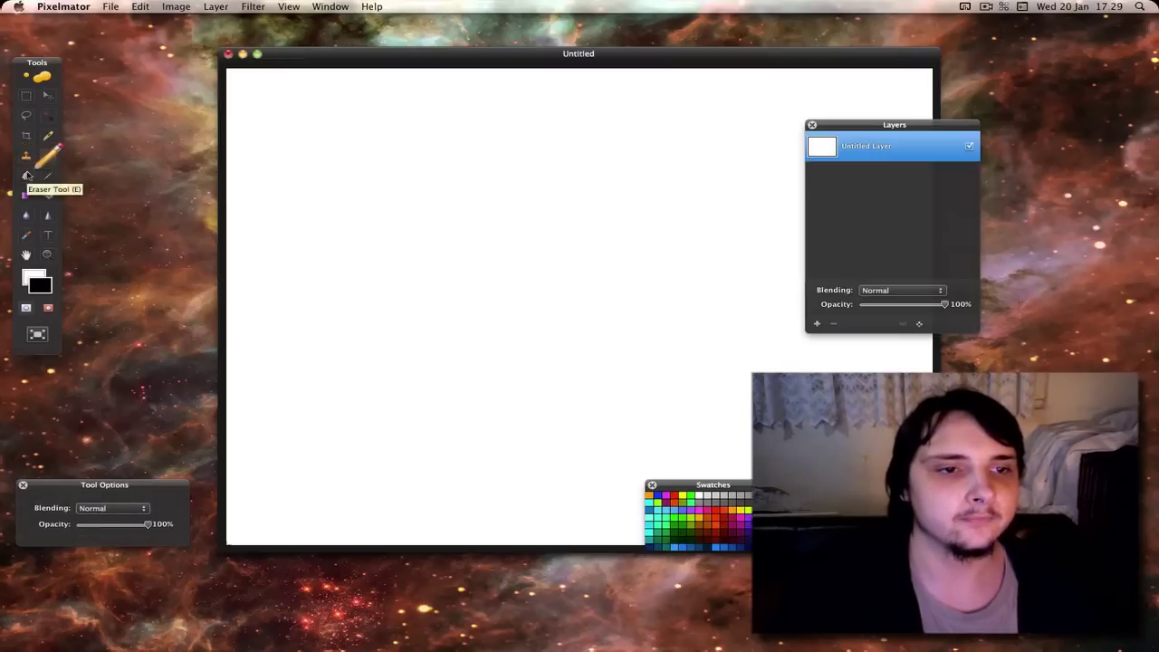
pyautogui.click(27, 176)
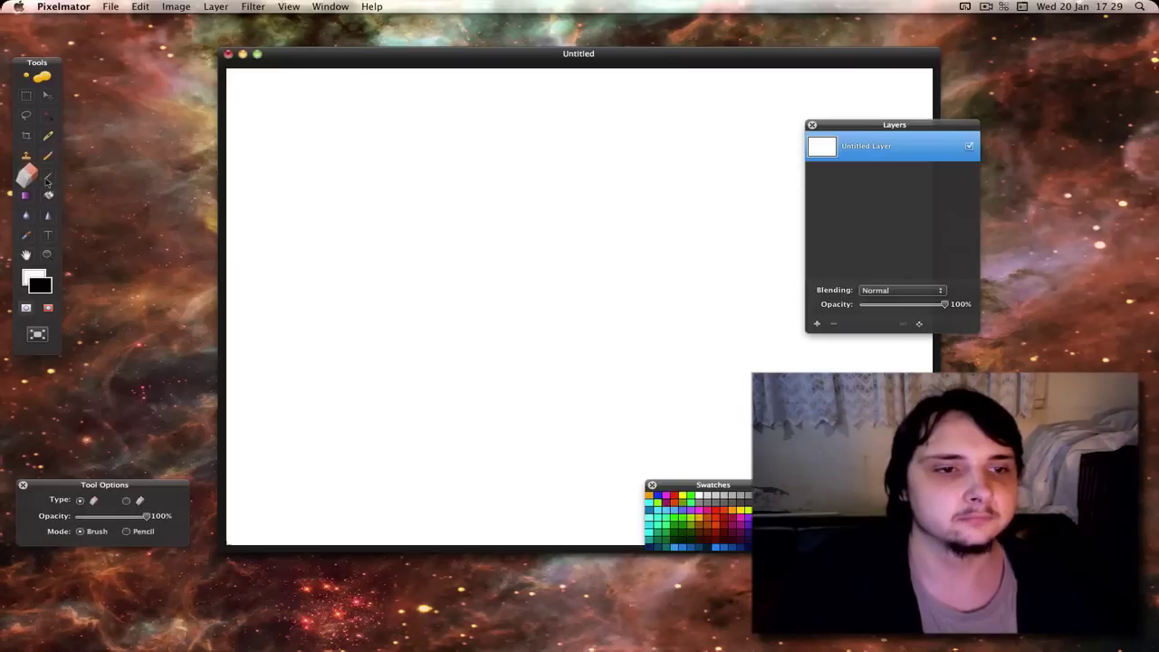
# - Try the Brush, Gradient, Fill, Blur, Sharpen, Eyedropper, Type and Hand tools in turn
pyautogui.click(46, 180)
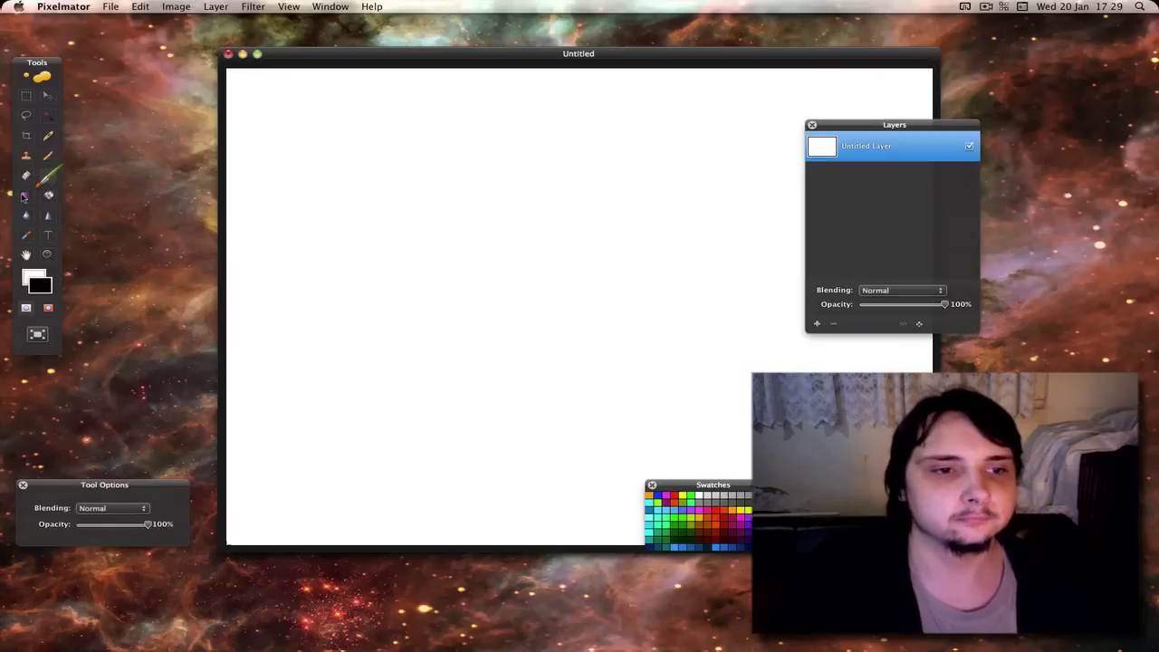
pyautogui.click(25, 196)
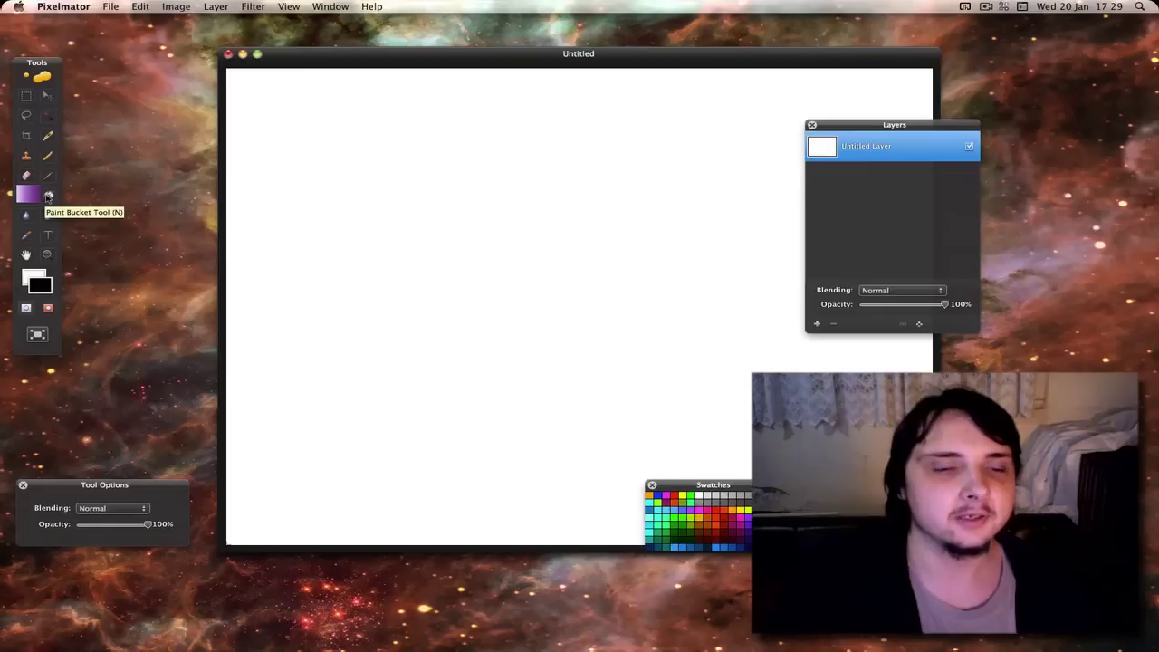
pyautogui.click(49, 198)
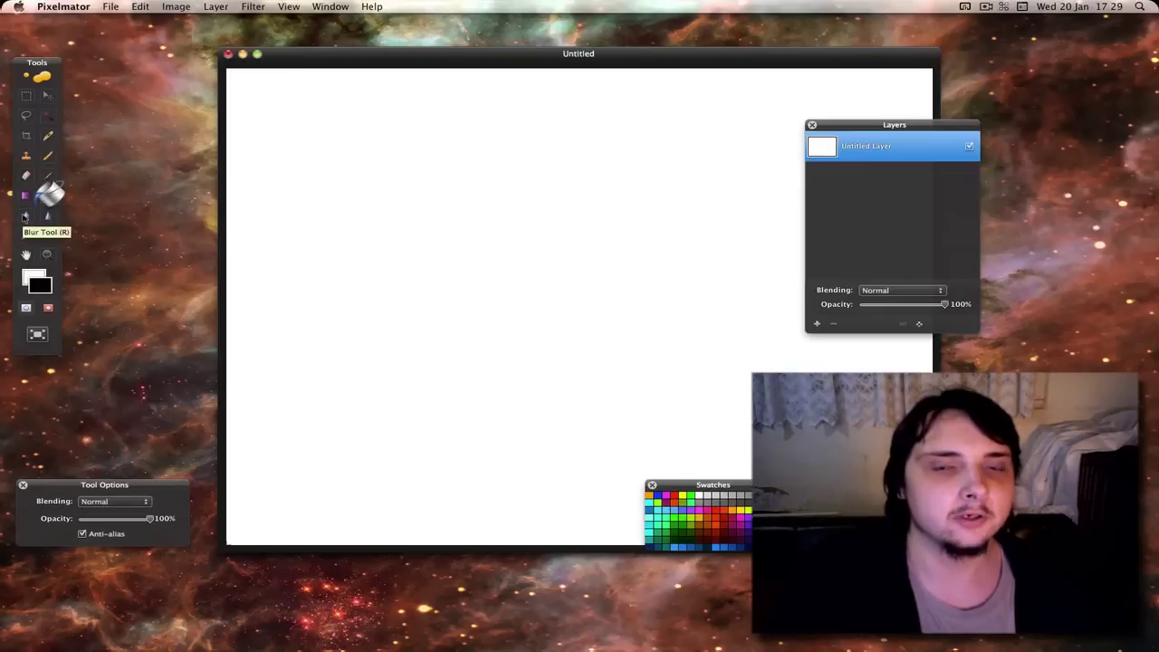
pyautogui.click(26, 215)
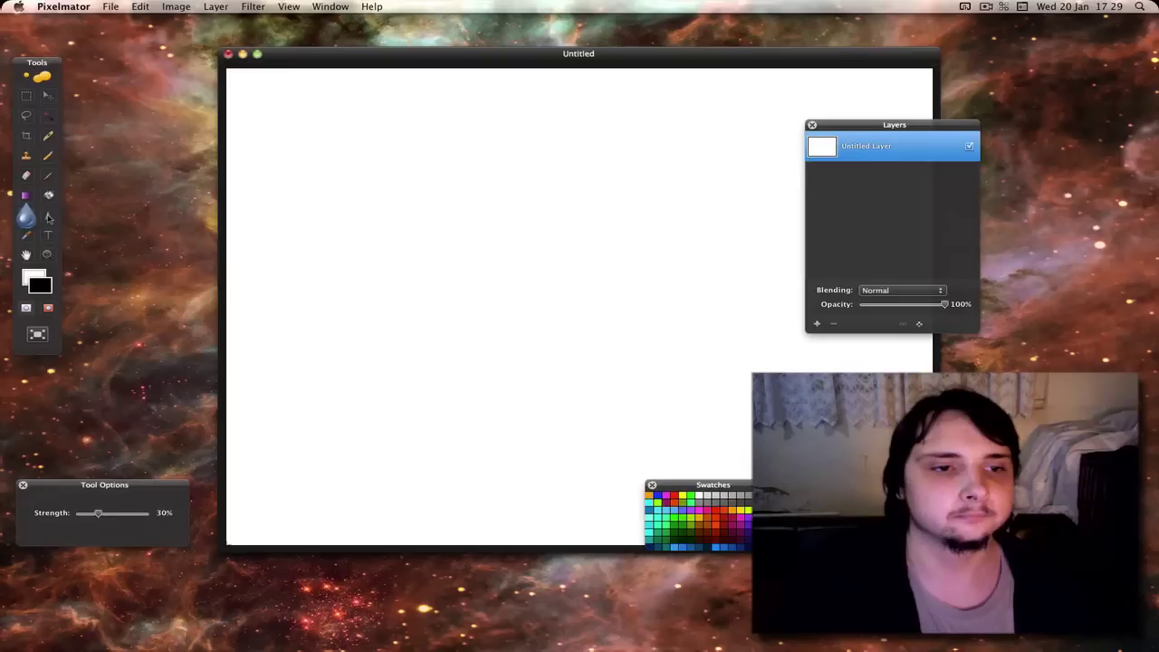
pyautogui.click(48, 218)
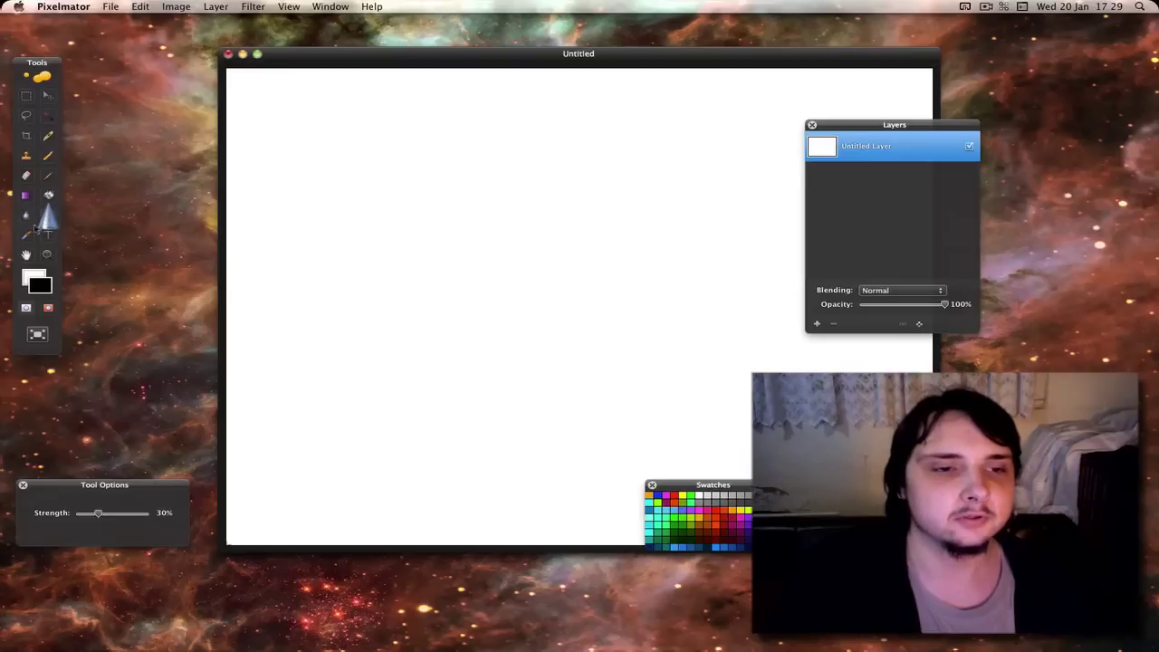
pyautogui.click(26, 236)
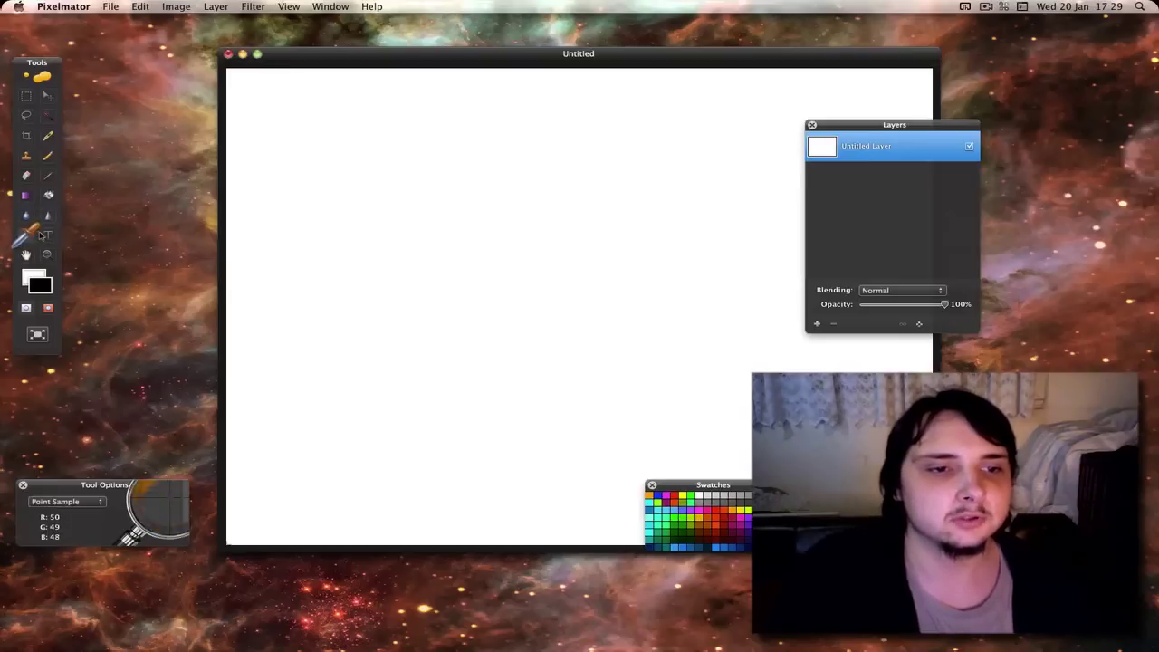
pyautogui.click(43, 235)
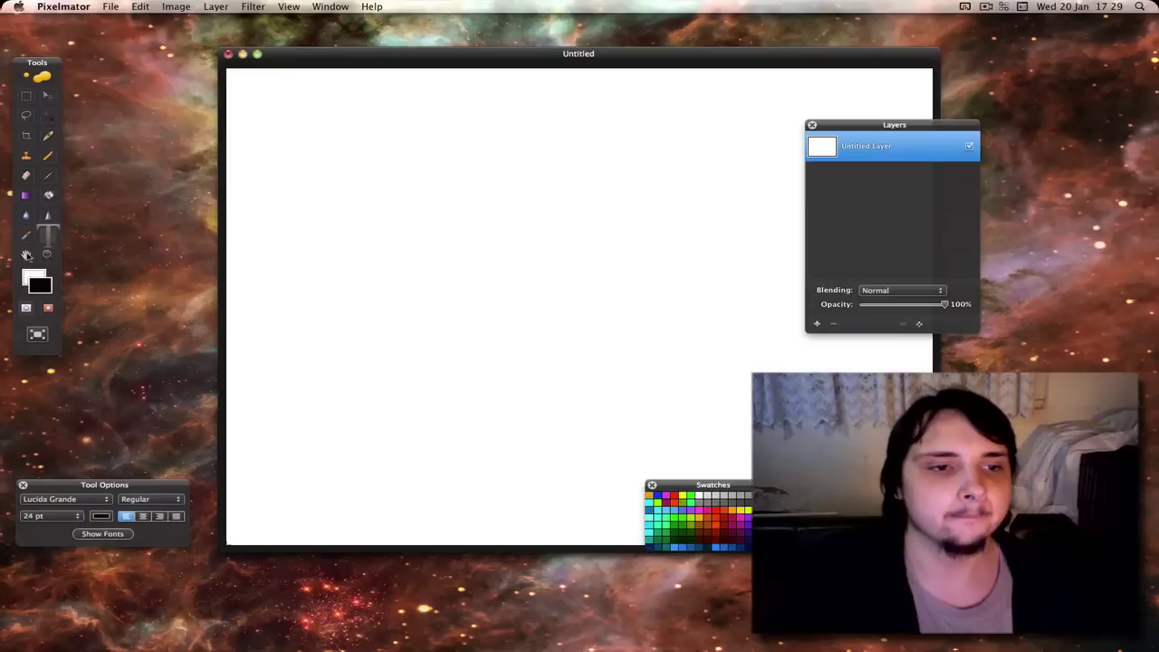
pyautogui.click(26, 255)
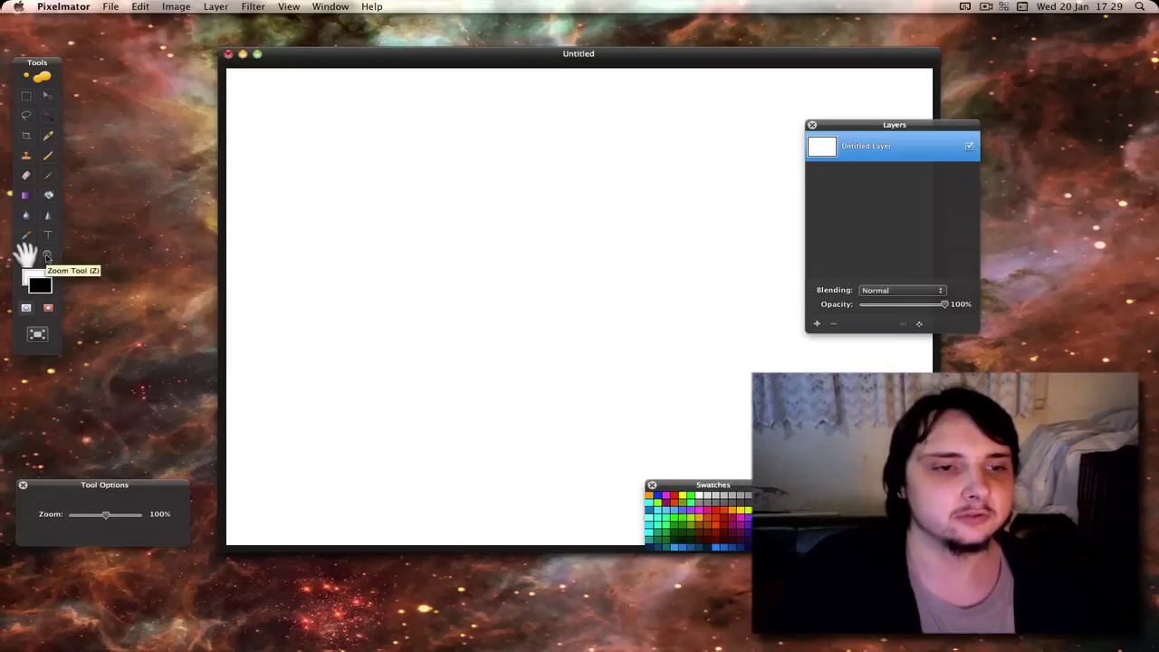
# - Zoom into the canvas twice, choose Fit in Window, then open and close the Colors picker
pyautogui.click(47, 256)
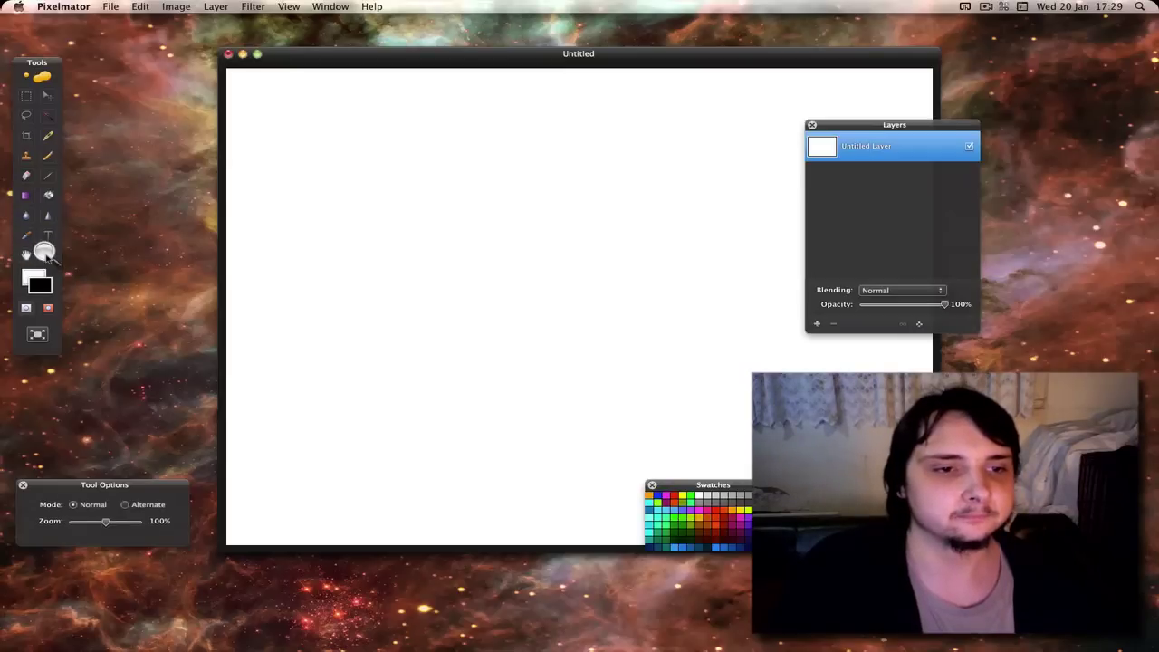
pyautogui.click(435, 240)
pyautogui.click(435, 240)
pyautogui.rightClick(422, 235)
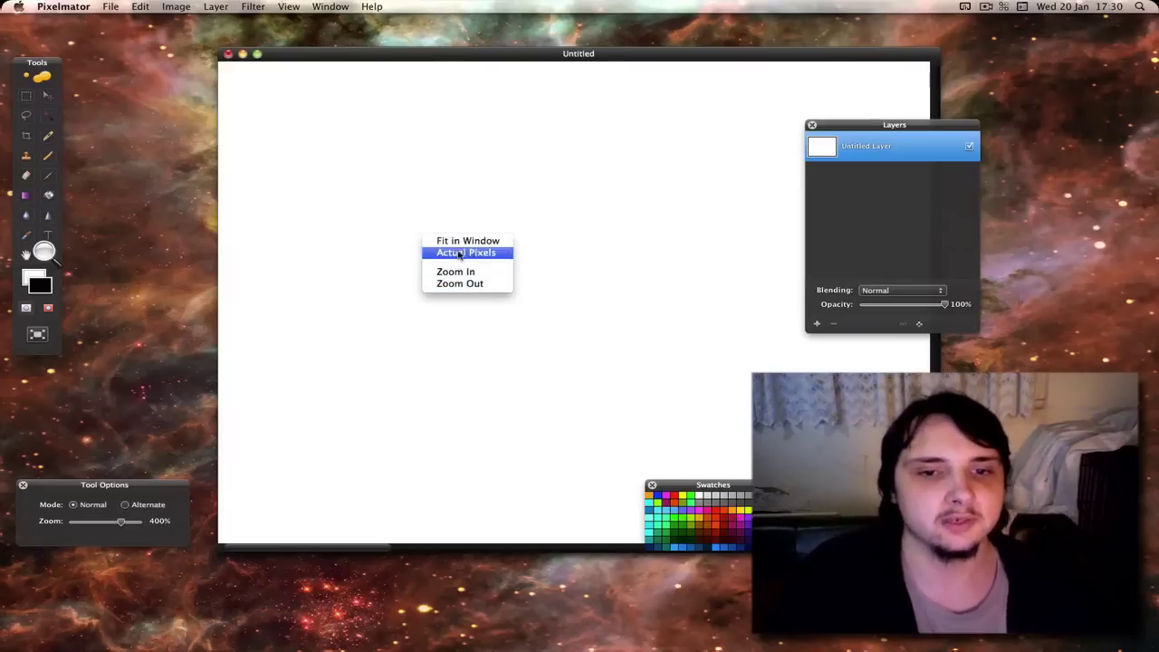
pyautogui.click(460, 241)
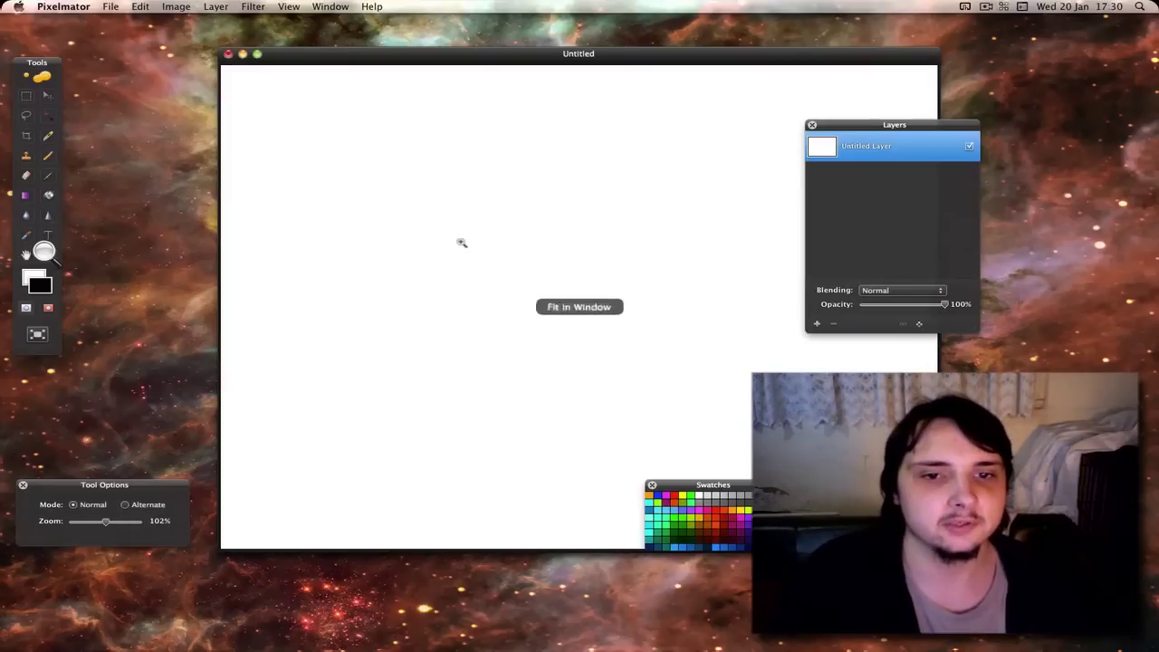
pyautogui.click(36, 284)
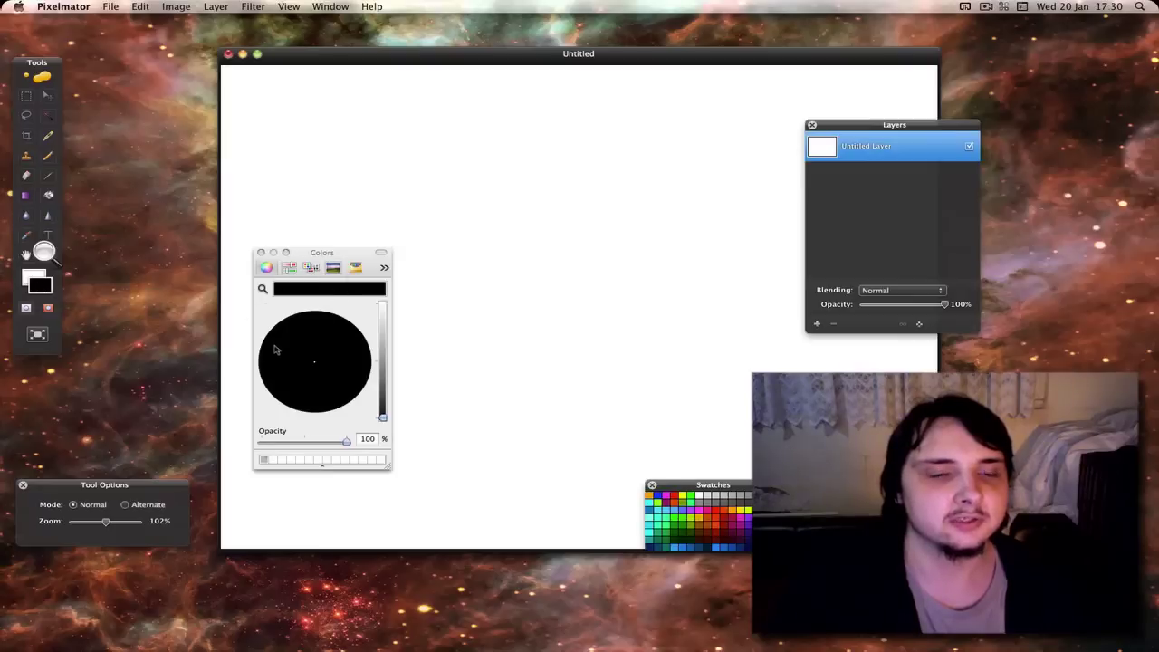
pyautogui.click(262, 253)
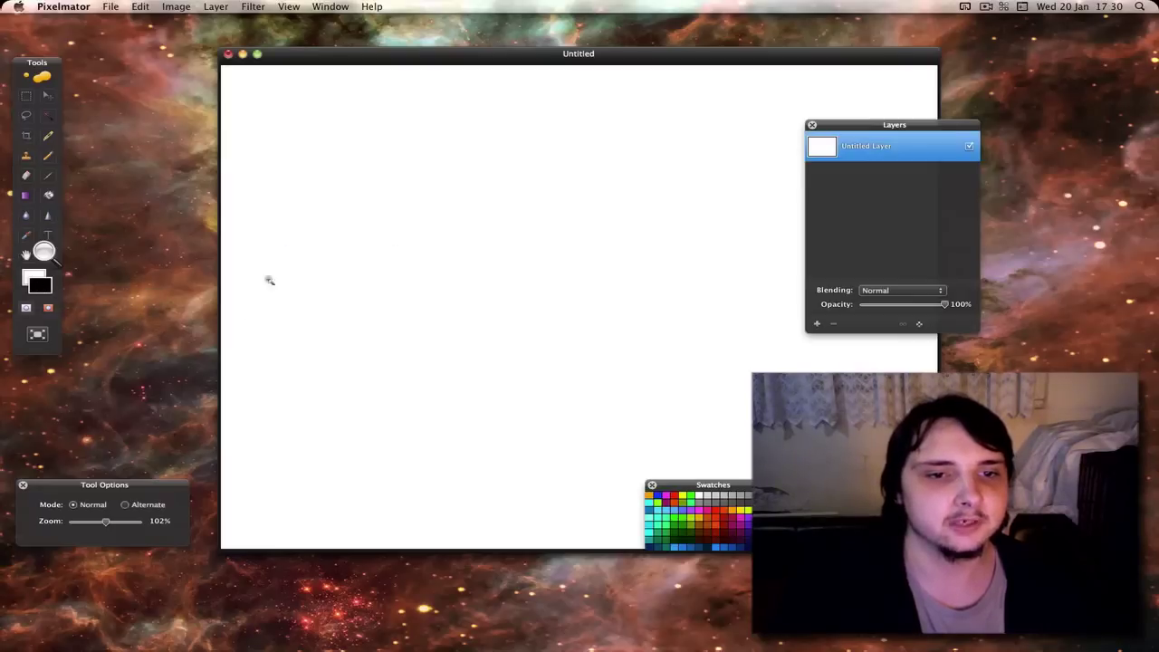
# - Turn on Quick Mask, pick the Move tool, and toggle full-screen view on and off
pyautogui.click(48, 309)
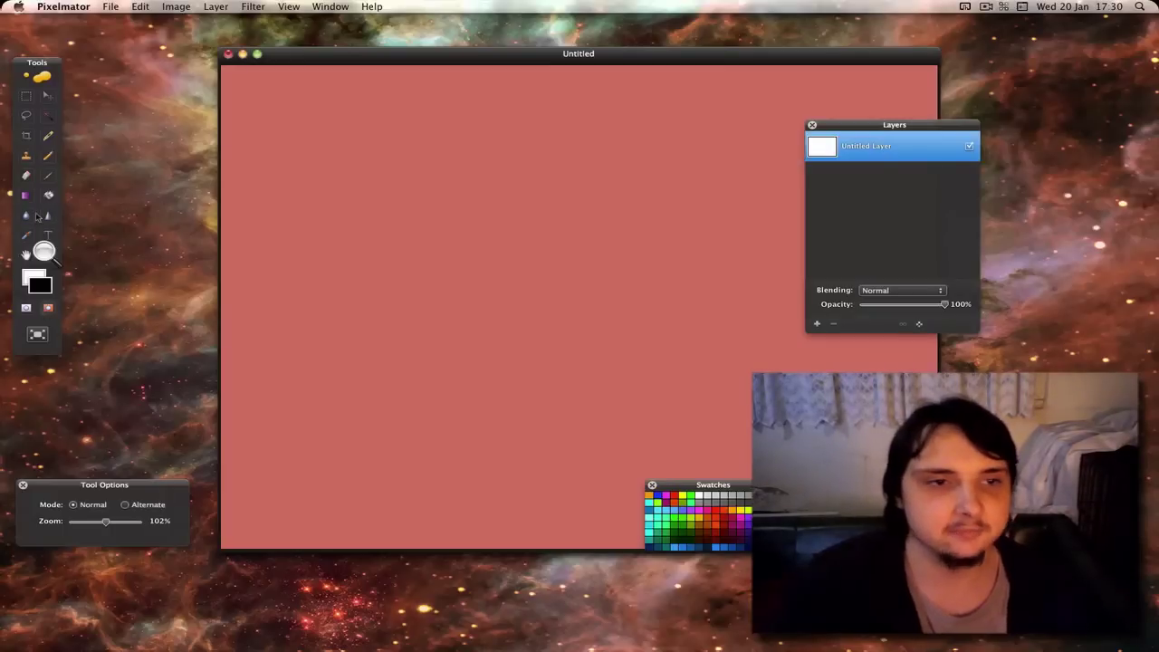
pyautogui.click(49, 101)
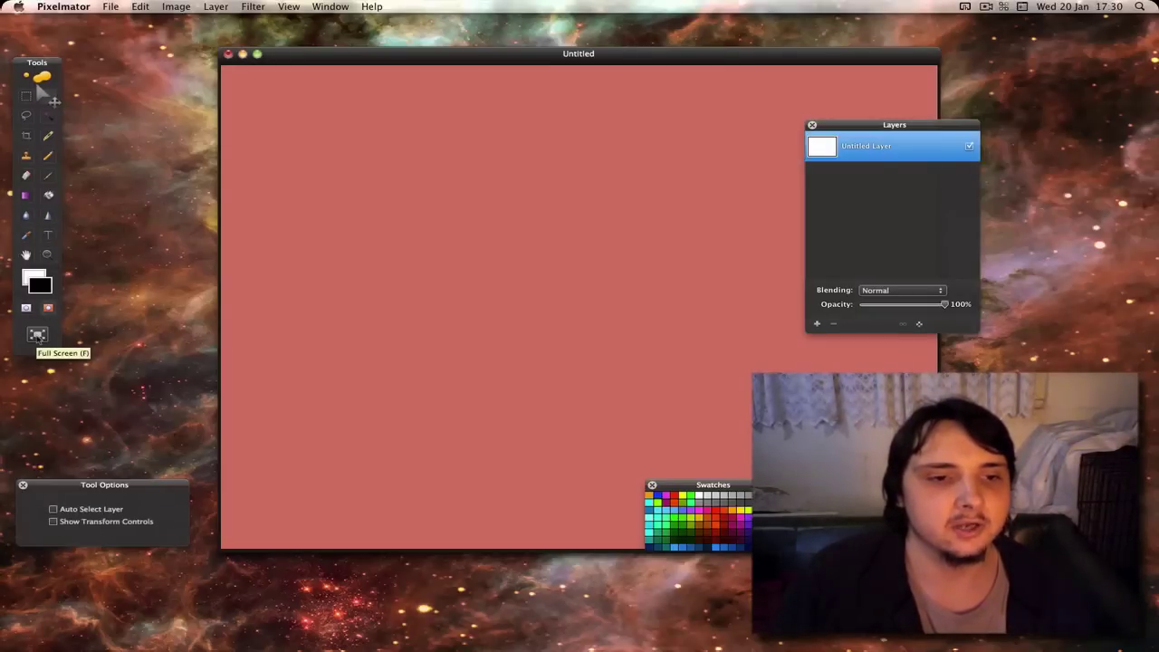
pyautogui.click(38, 335)
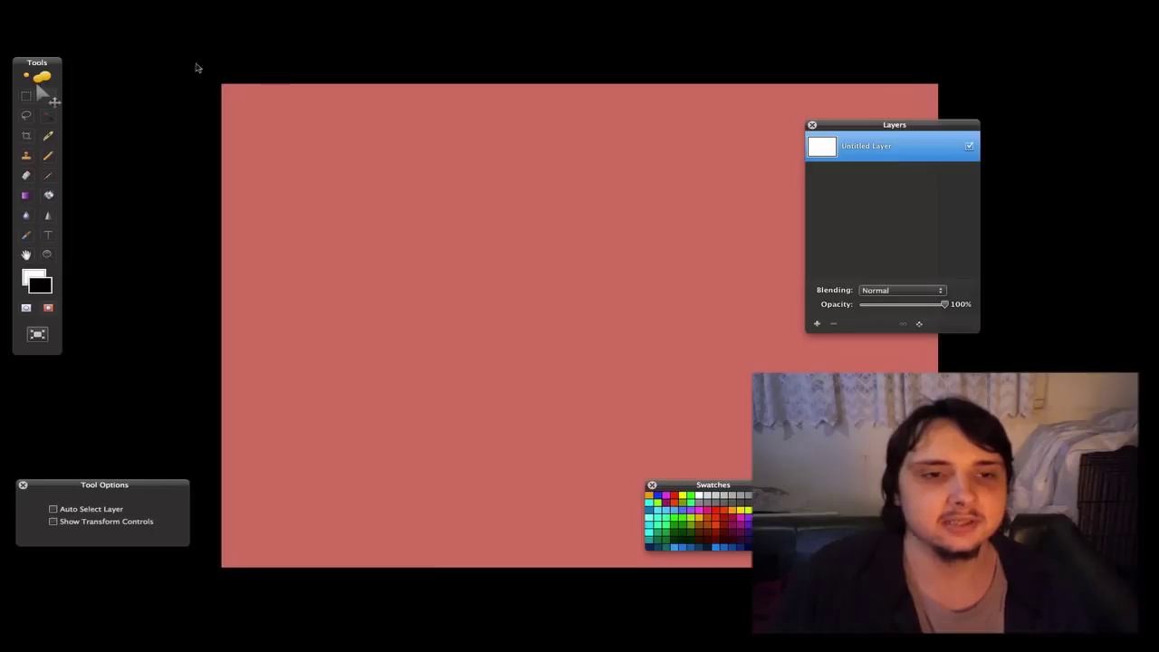
pyautogui.moveTo(220, 4)
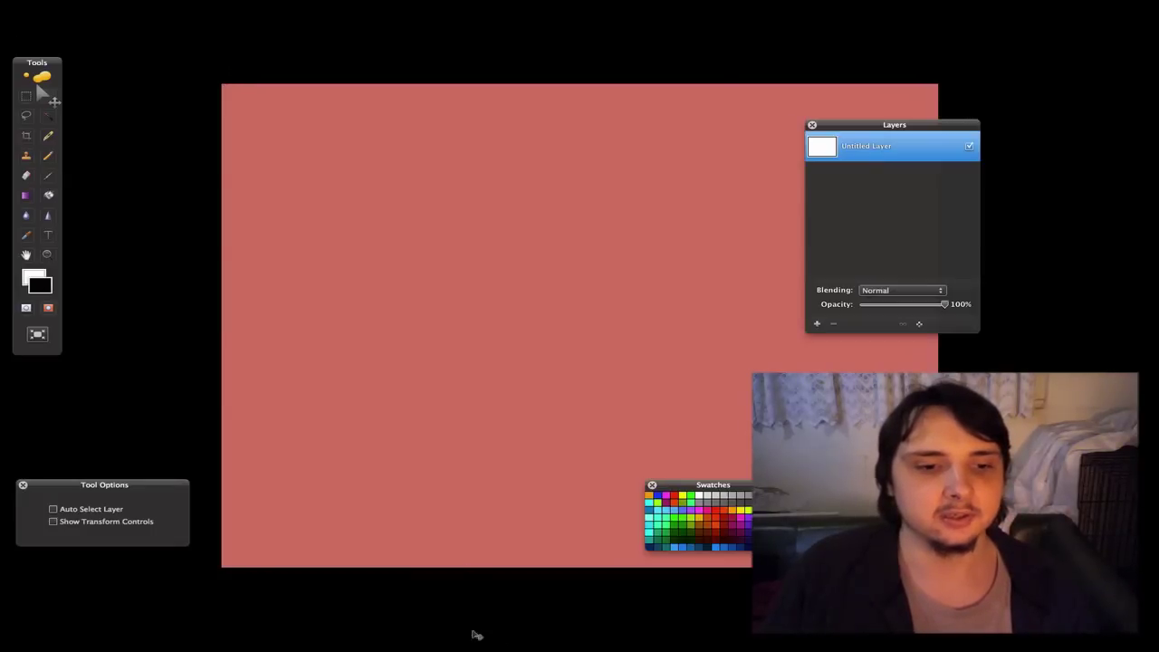
pyautogui.click(37, 334)
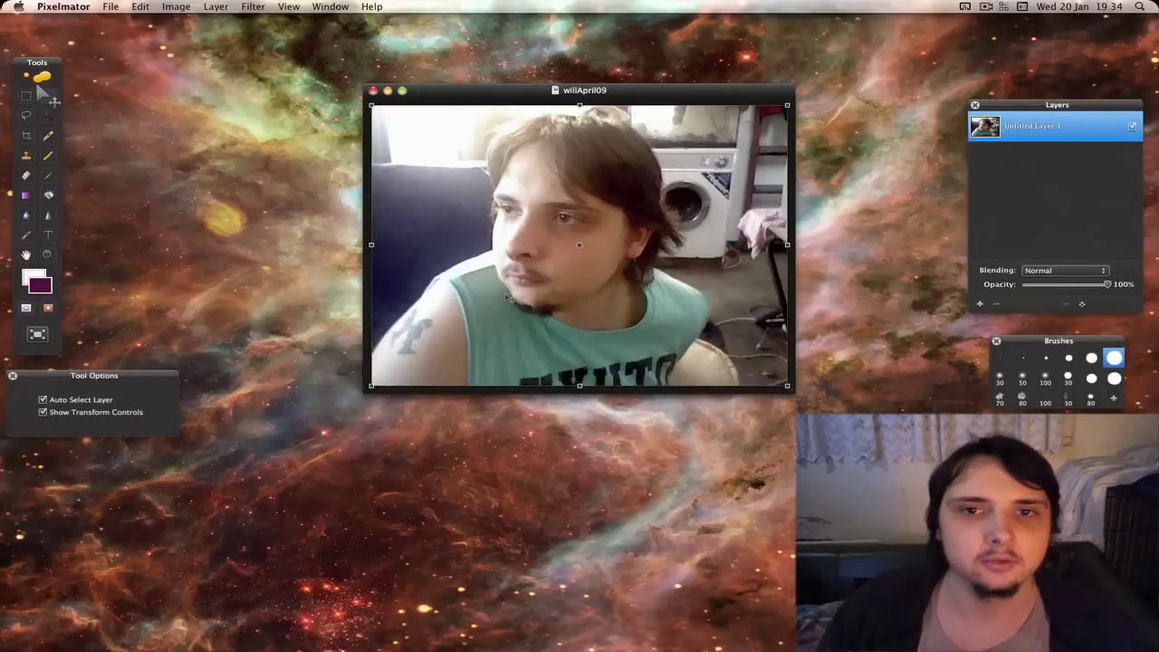
# - Select the washing machine with the Magic Wand, dragging to raise the tolerance several times
pyautogui.click(47, 116)
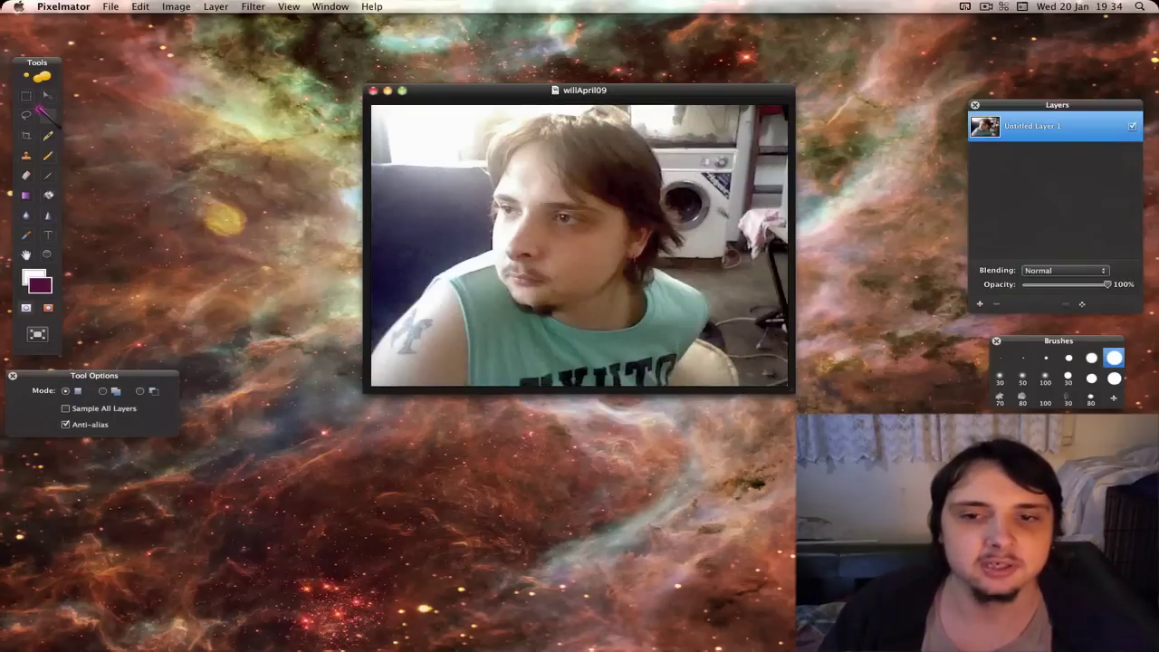
pyautogui.moveTo(724, 204); pyautogui.dragTo(729, 225)
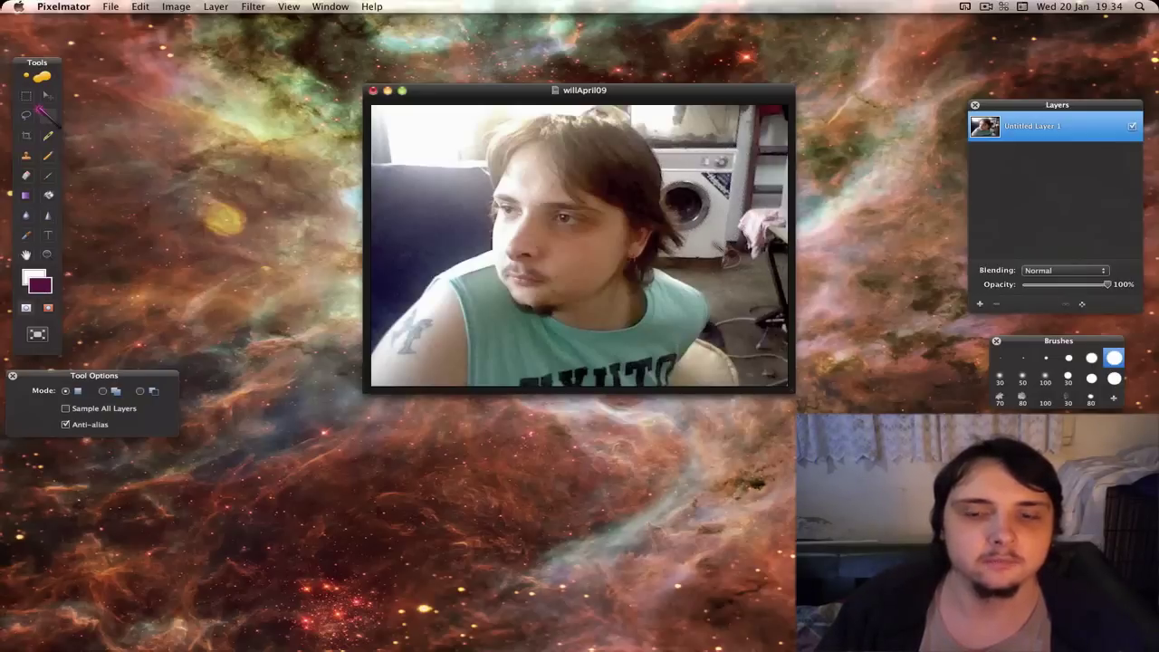
pyautogui.moveTo(724, 231)
pyautogui.mouseDown()
pyautogui.moveTo(724, 192)
pyautogui.moveTo(724, 209)
pyautogui.mouseUp()
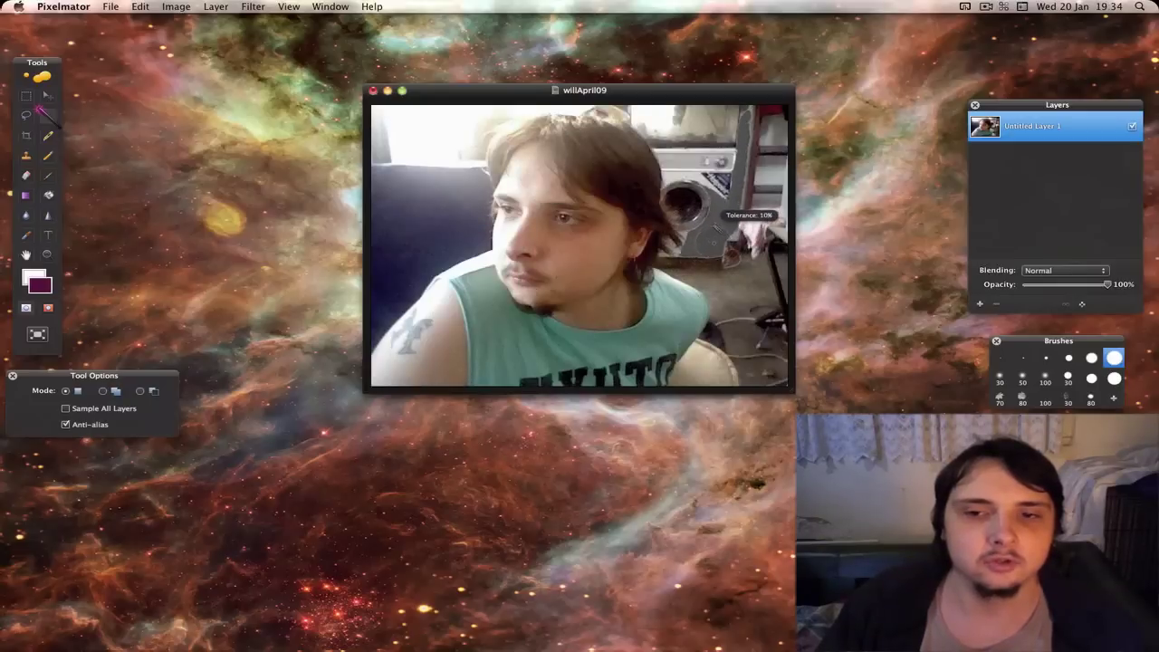
pyautogui.moveTo(724, 209)
pyautogui.mouseDown()
pyautogui.moveTo(720, 180)
pyautogui.moveTo(721, 204)
pyautogui.mouseUp()
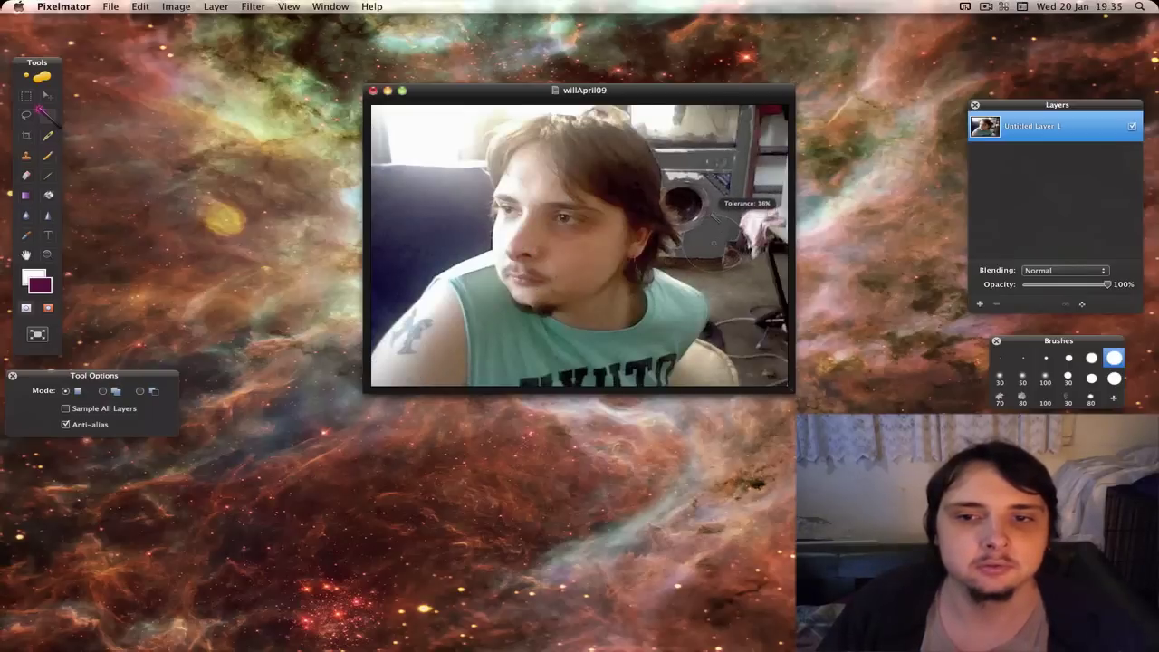
pyautogui.moveTo(720, 204)
pyautogui.mouseDown()
pyautogui.moveTo(720, 154)
pyautogui.moveTo(720, 219)
pyautogui.moveTo(720, 156)
pyautogui.moveTo(720, 210)
pyautogui.moveTo(720, 183)
pyautogui.moveTo(720, 199)
pyautogui.mouseUp()
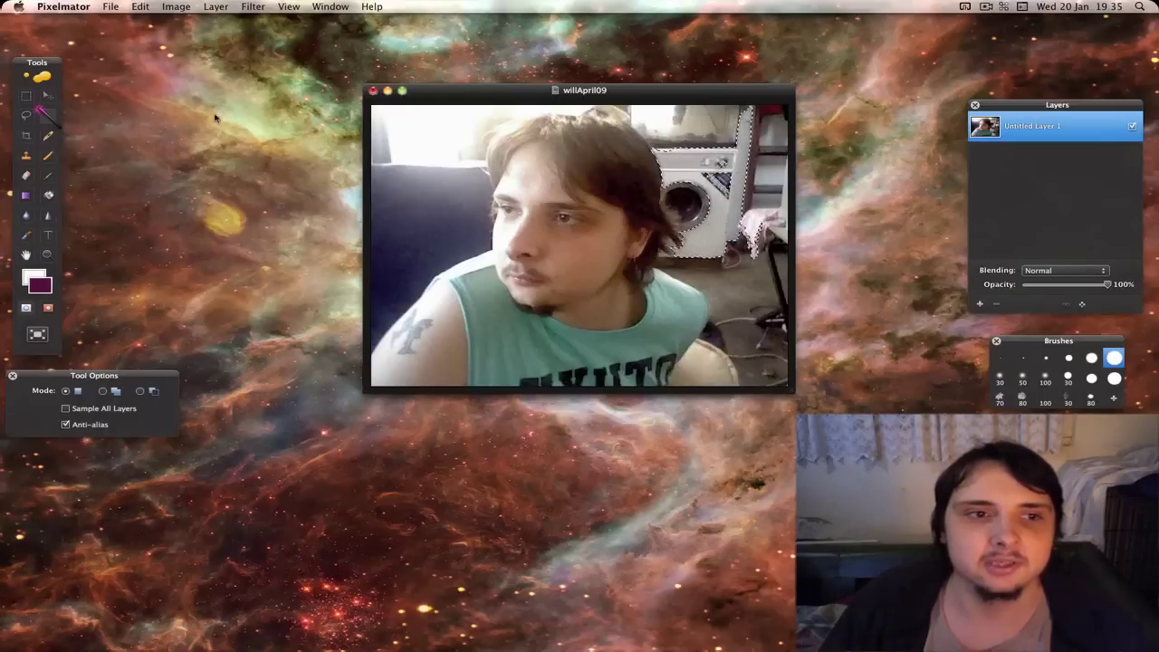
# - Move the selected washing-machine pixels left over the hair with the Move tool
pyautogui.press('v')
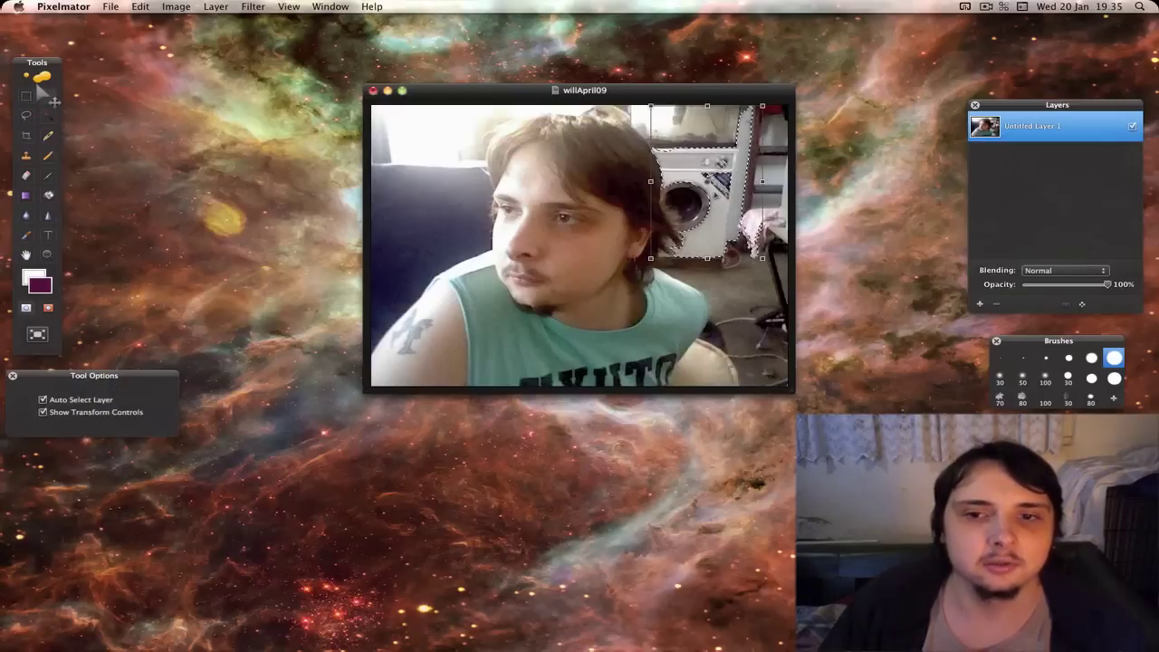
pyautogui.moveTo(715, 181); pyautogui.dragTo(675, 171)
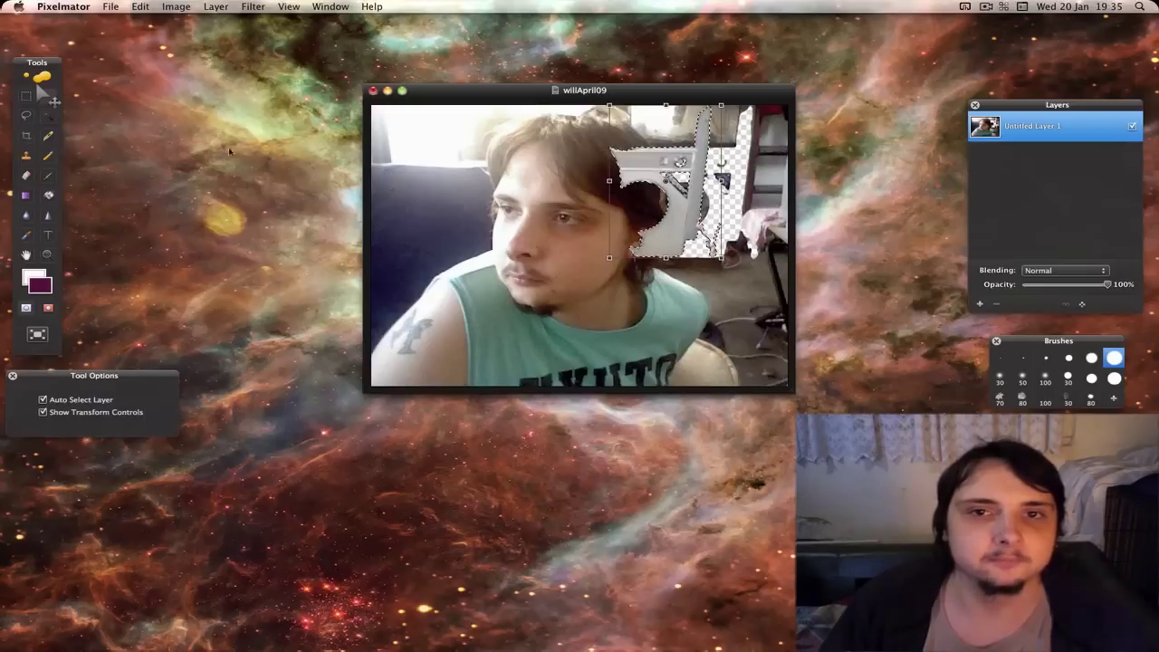
pyautogui.click(48, 116)
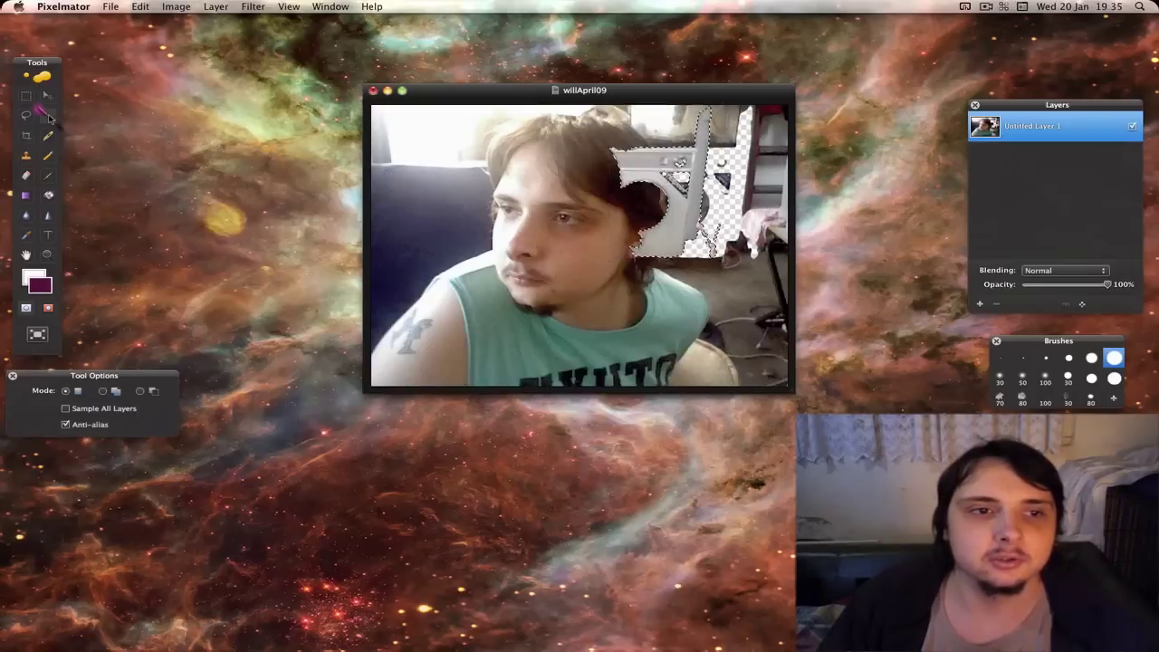
pyautogui.click(48, 97)
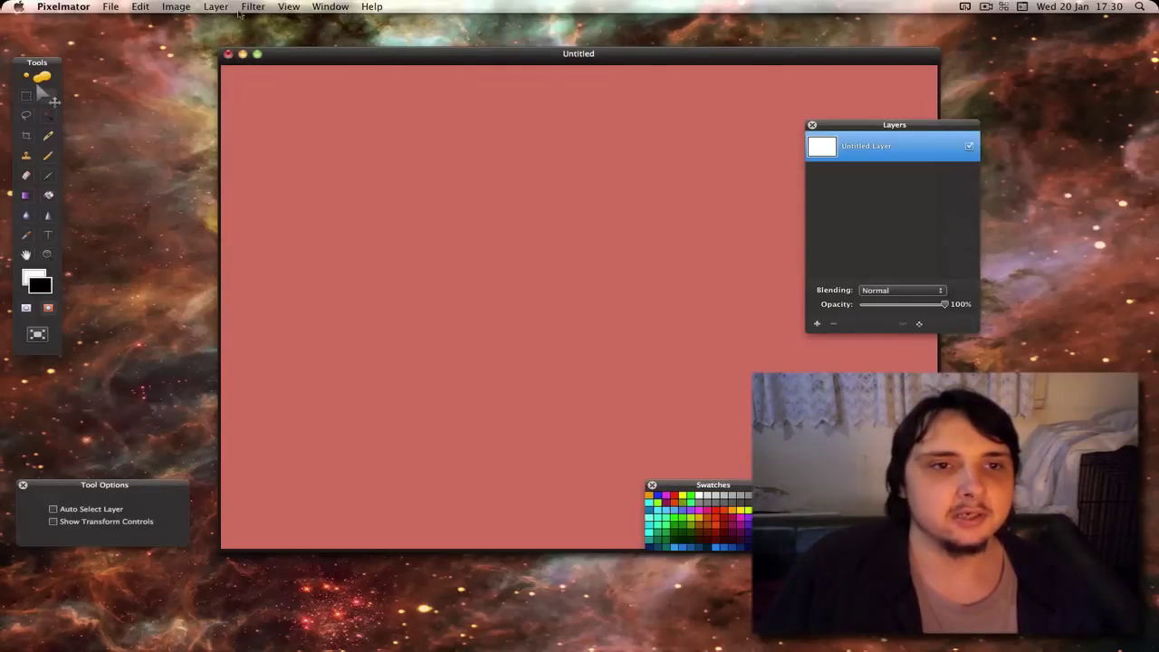
# - In Preferences > General, set On startup to Show Welcome and New Image Contents to Transparent
pyautogui.click(71, 7)
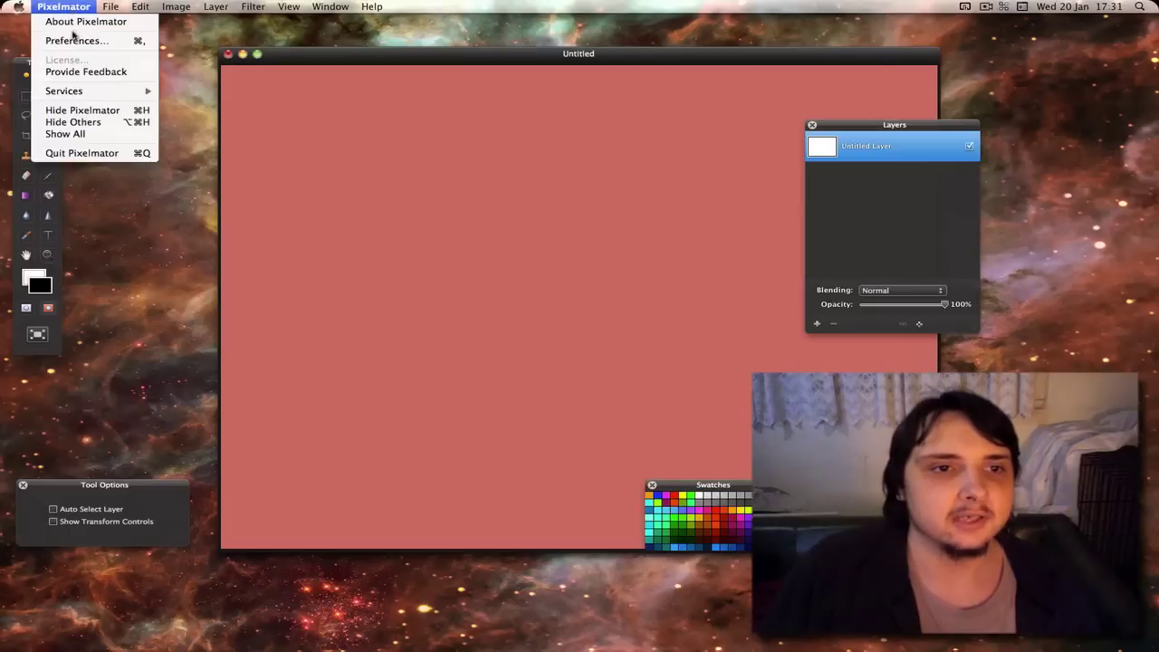
pyautogui.click(79, 41)
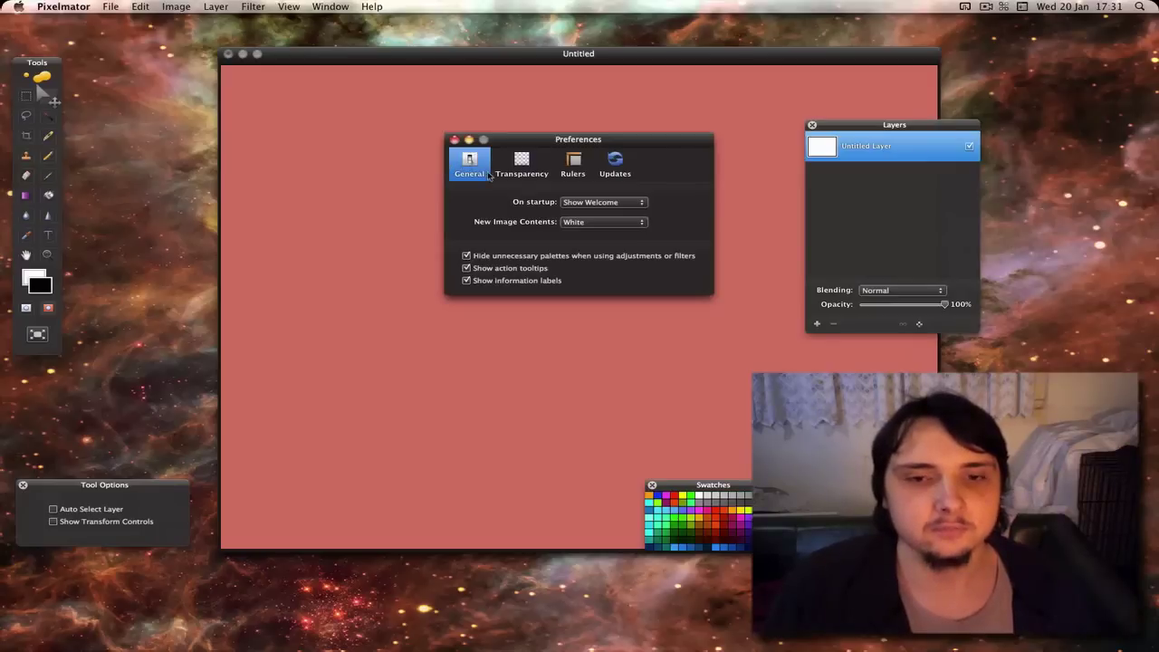
pyautogui.click(584, 205)
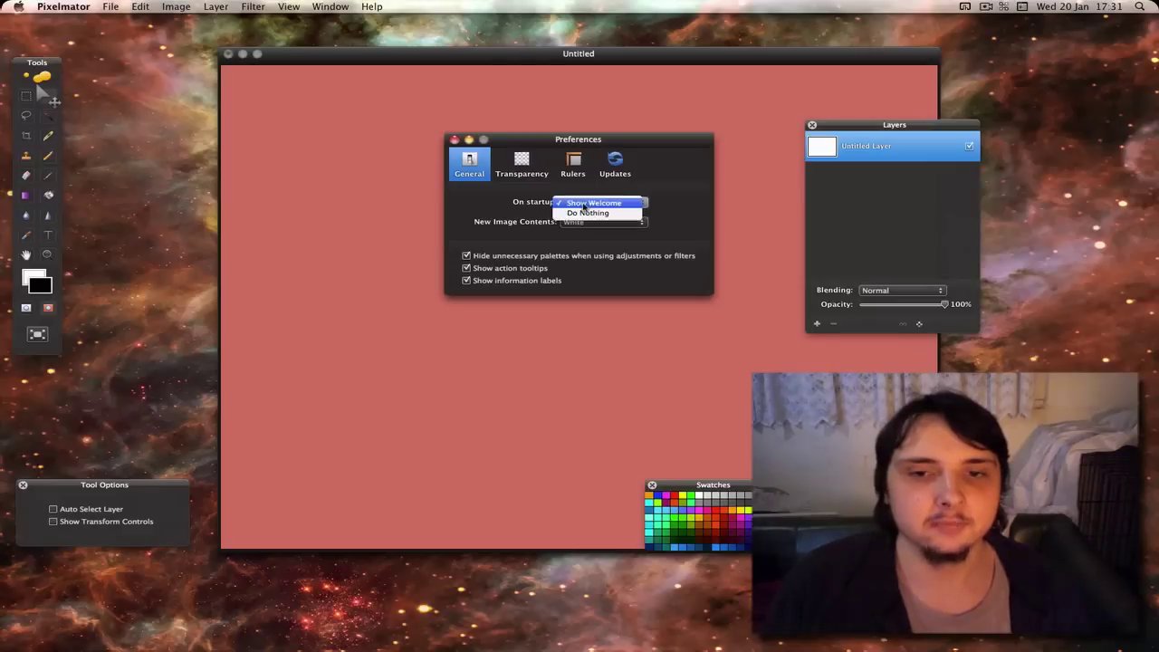
pyautogui.click(587, 213)
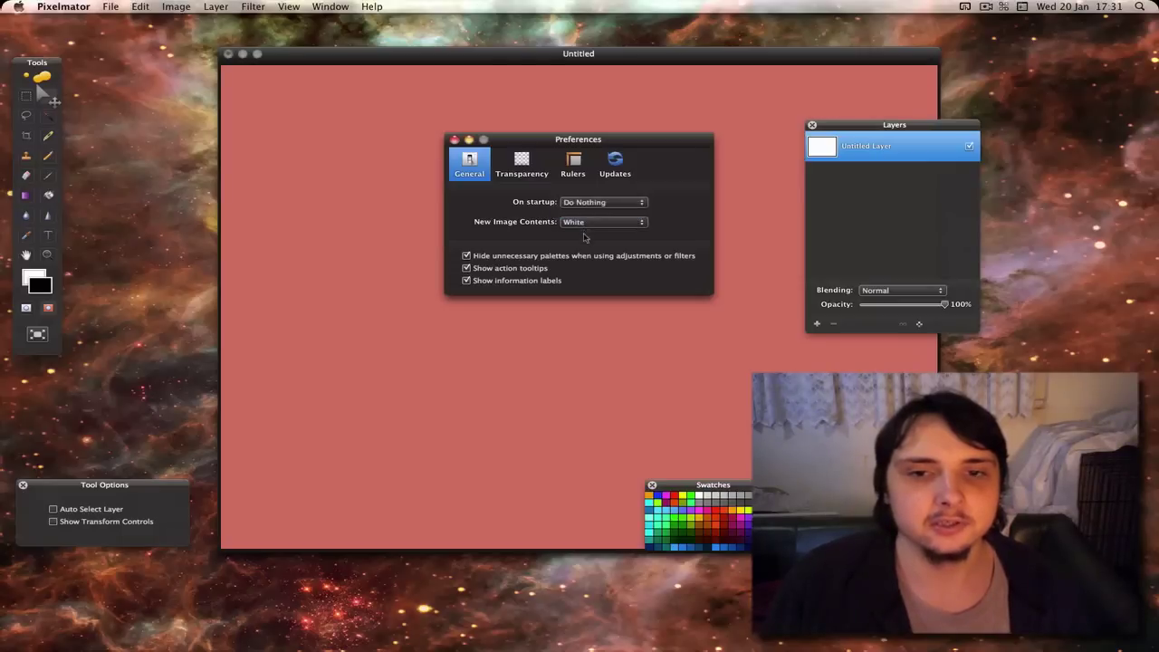
pyautogui.click(585, 206)
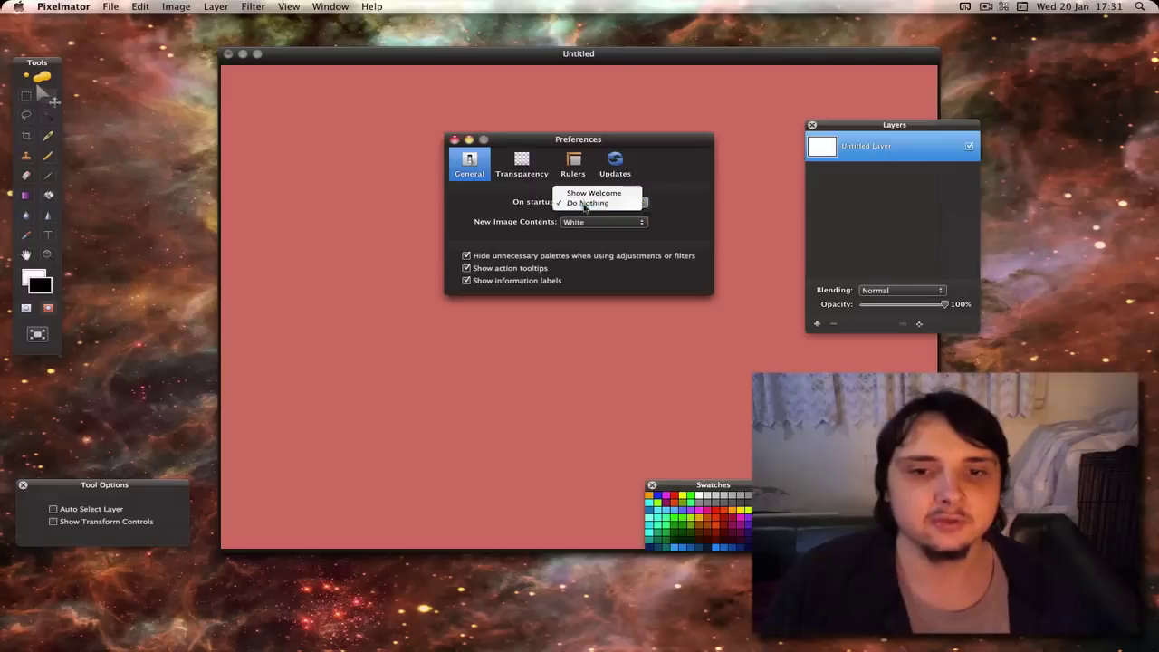
pyautogui.click(585, 208)
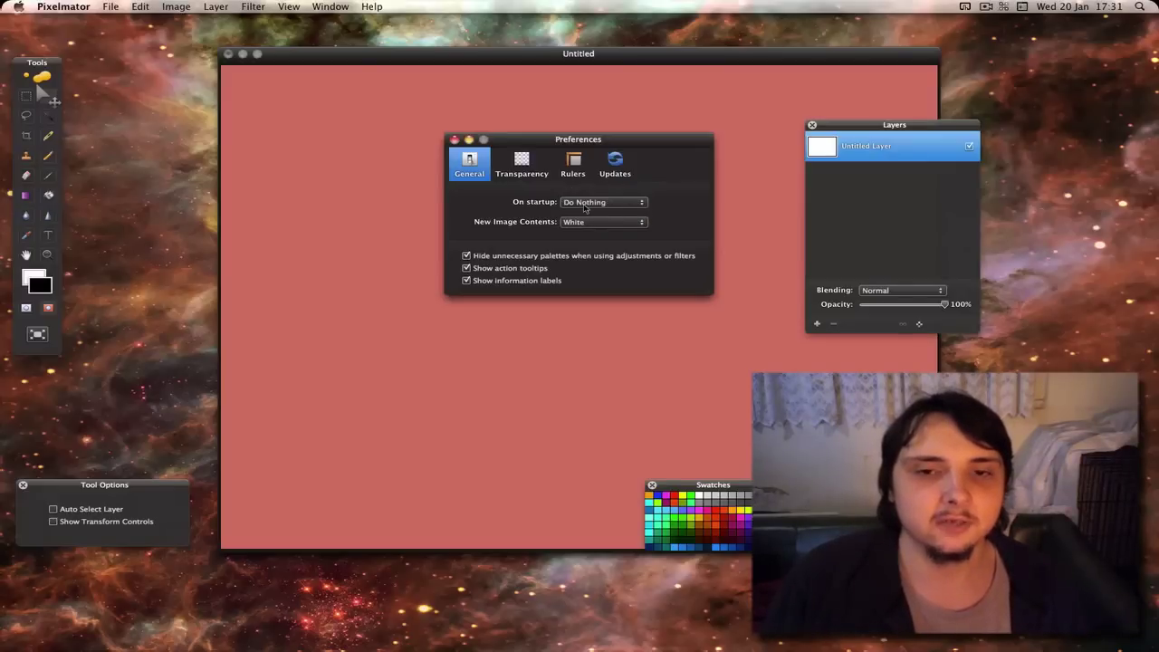
pyautogui.click(585, 206)
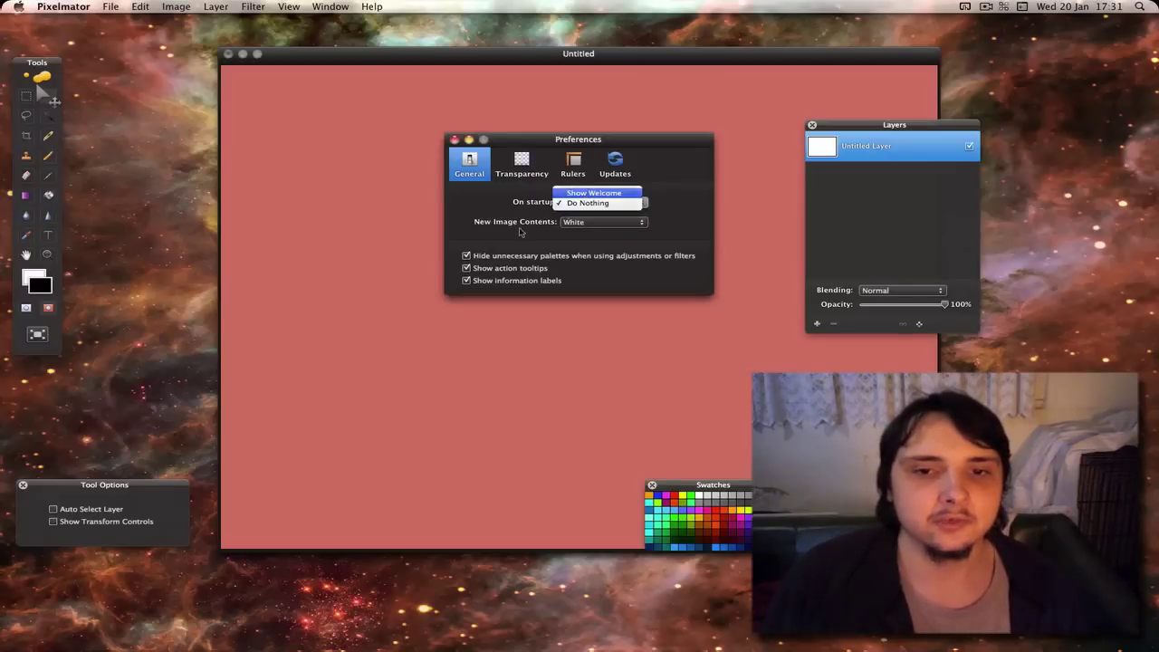
pyautogui.press('Return')
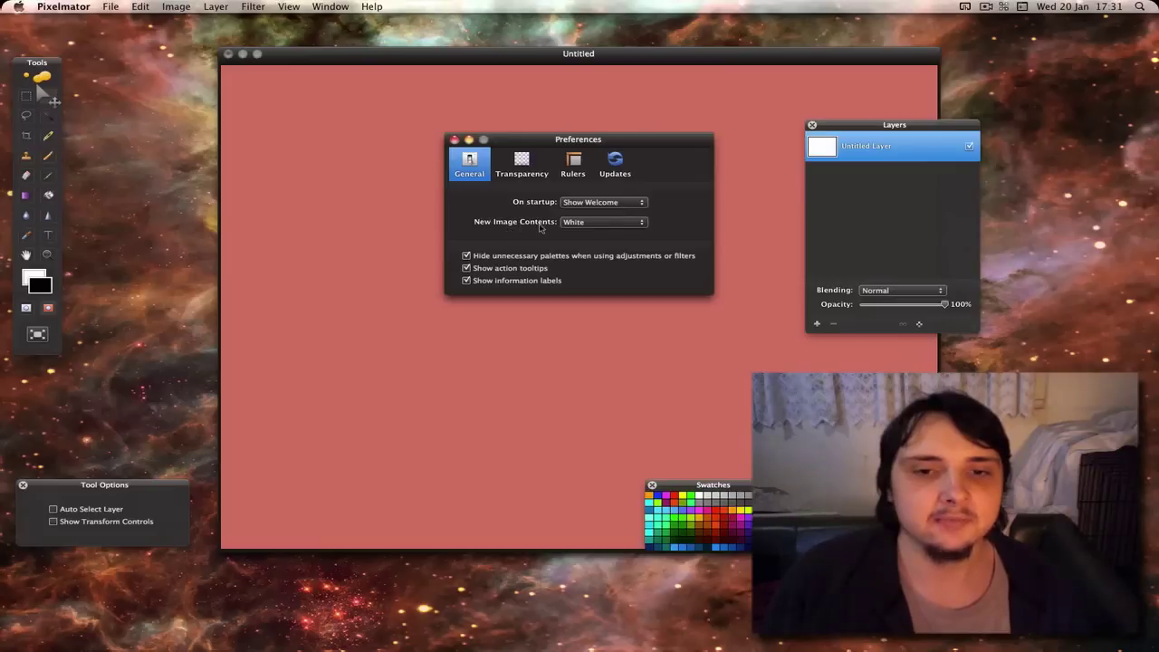
pyautogui.click(586, 225)
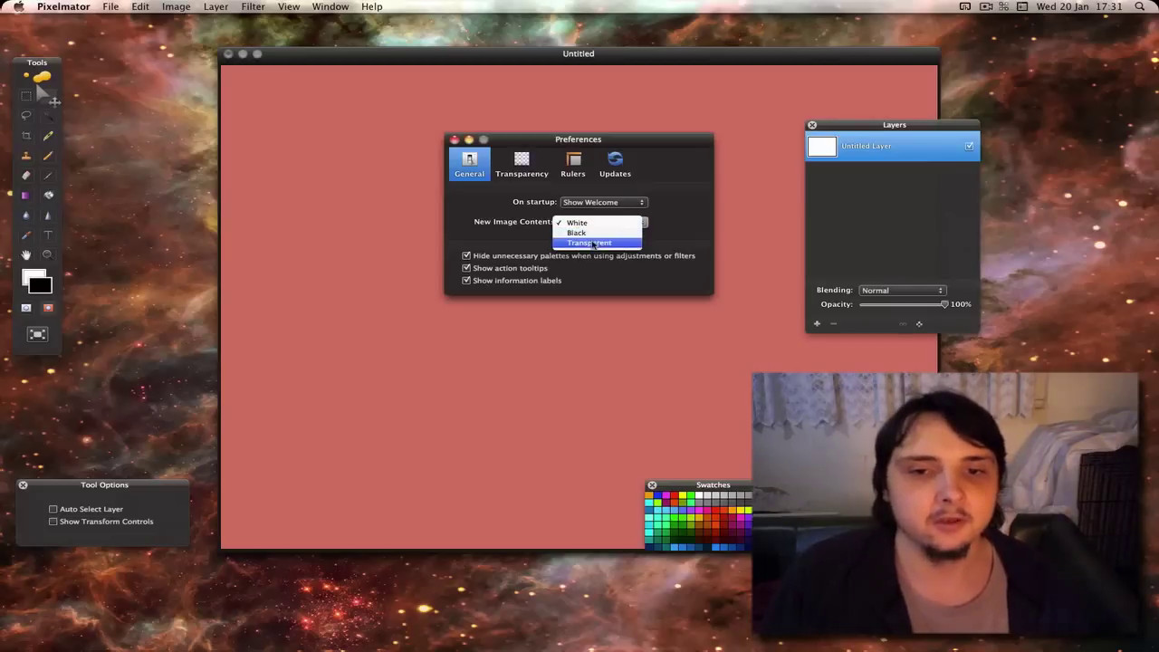
pyautogui.press('Return')
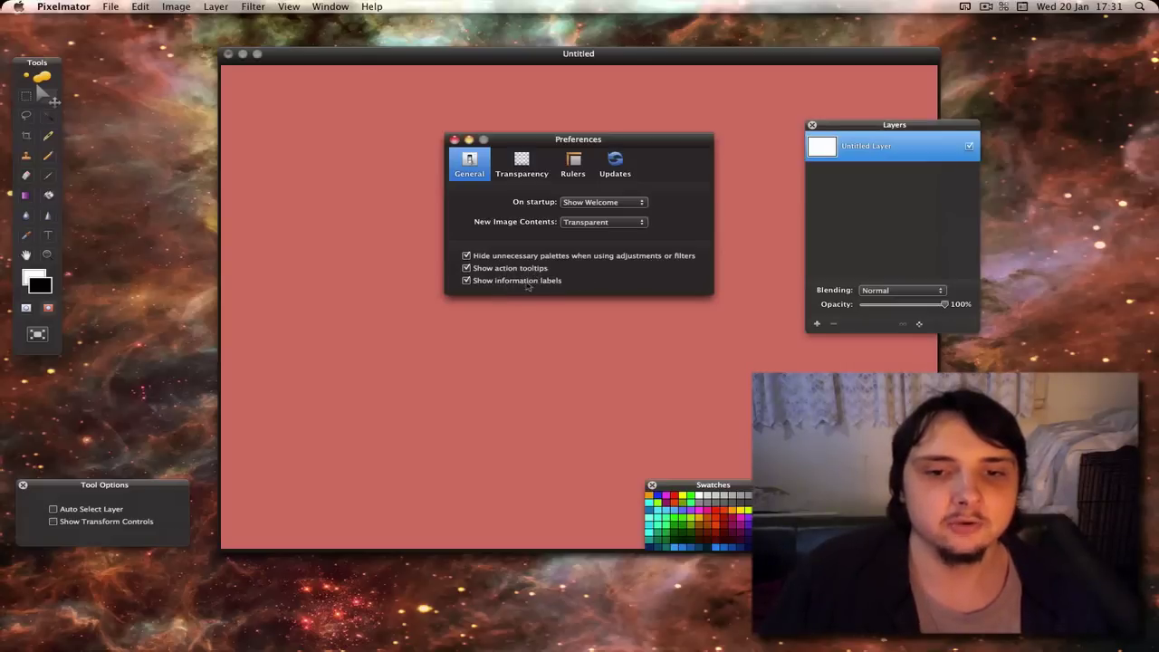
# - Review the Transparency tab, keeping Grid Size Medium and Grid Color Light
pyautogui.click(521, 165)
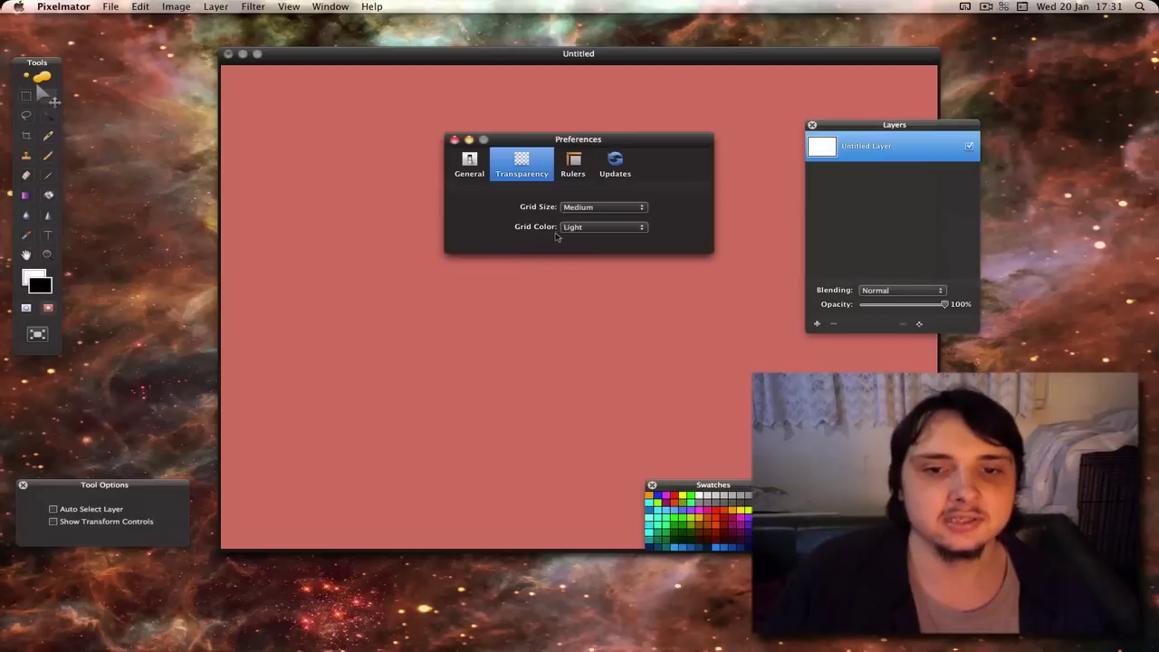
pyautogui.click(575, 207)
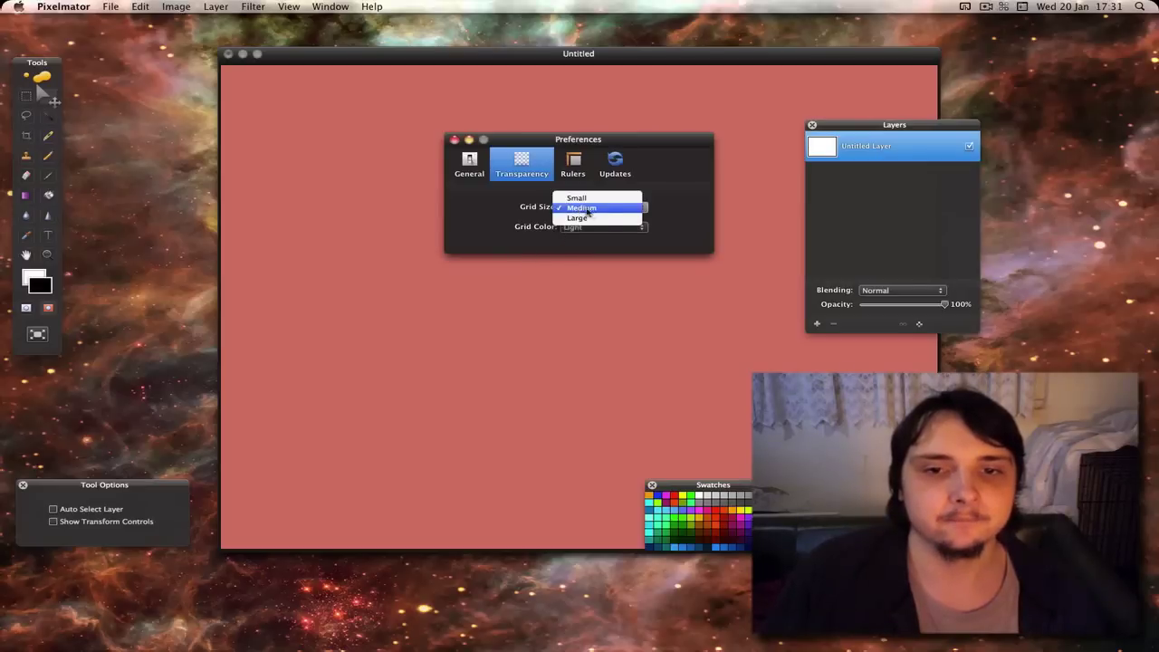
pyautogui.click(637, 229)
pyautogui.click(637, 227)
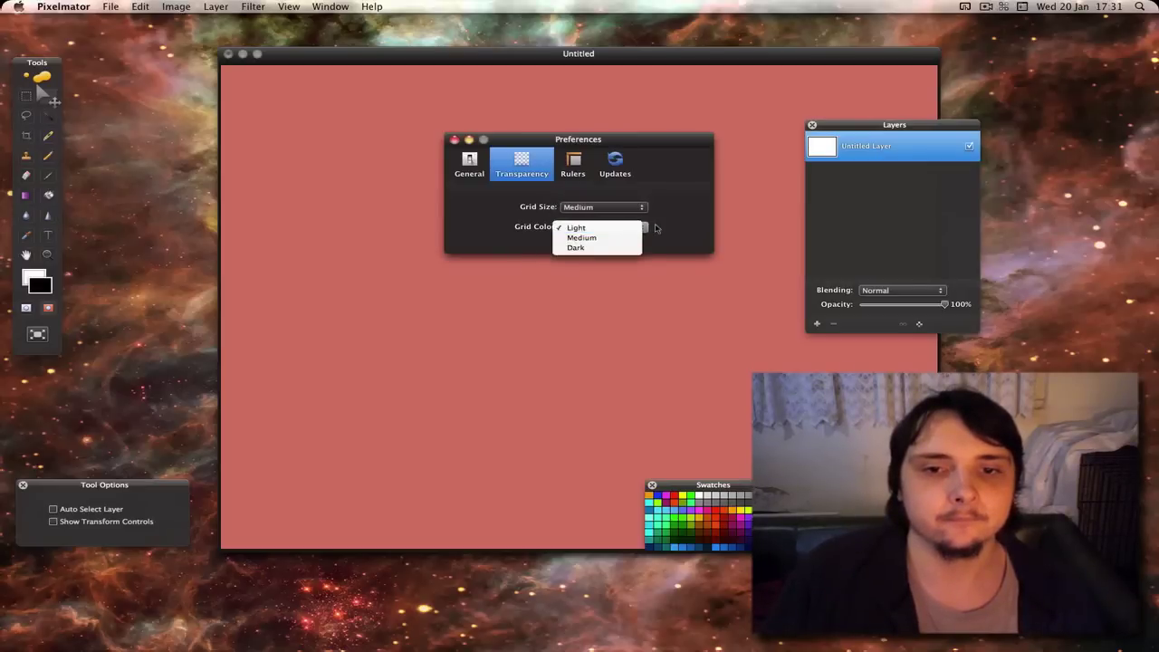
pyautogui.click(658, 228)
pyautogui.click(581, 176)
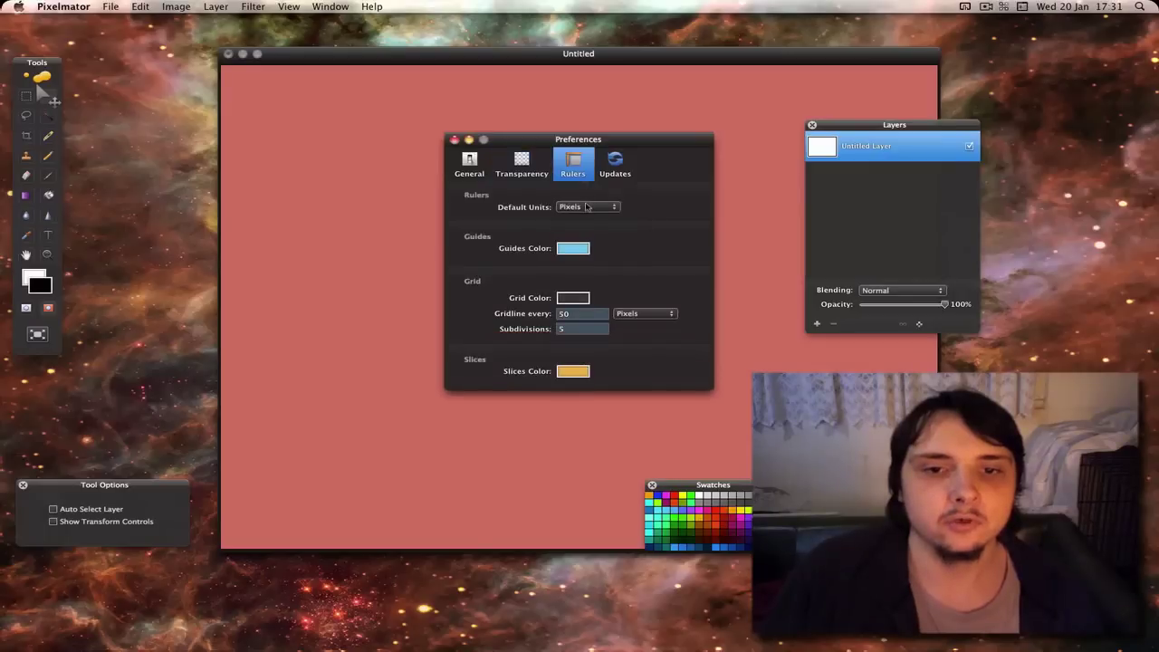
pyautogui.click(589, 207)
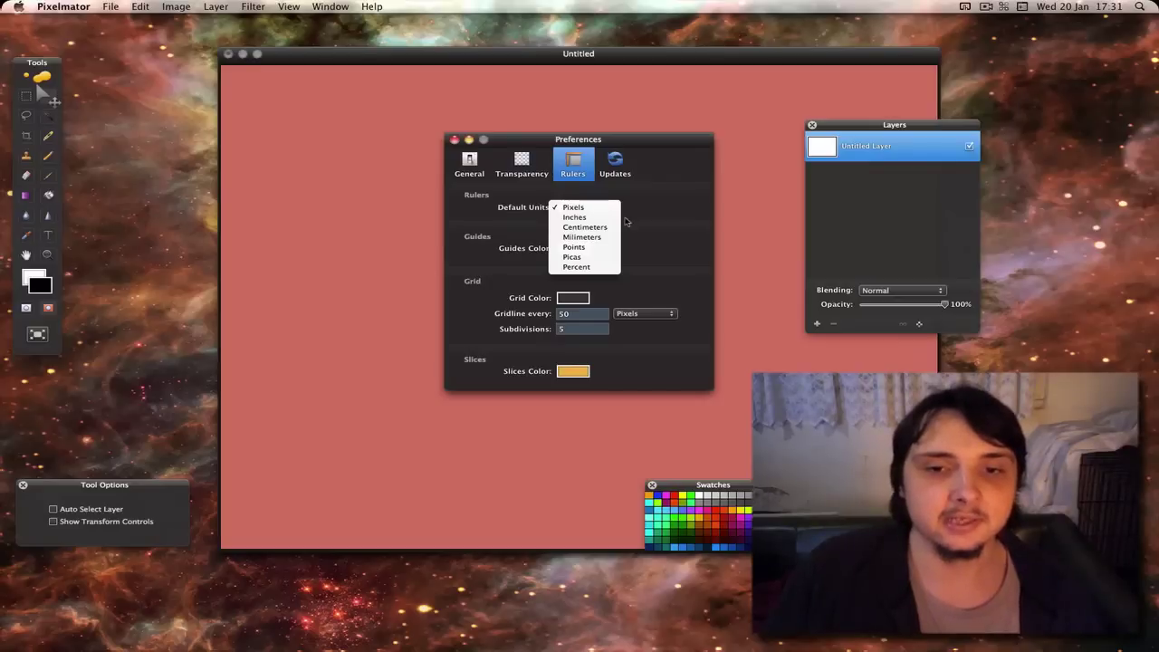
pyautogui.click(627, 219)
pyautogui.click(613, 212)
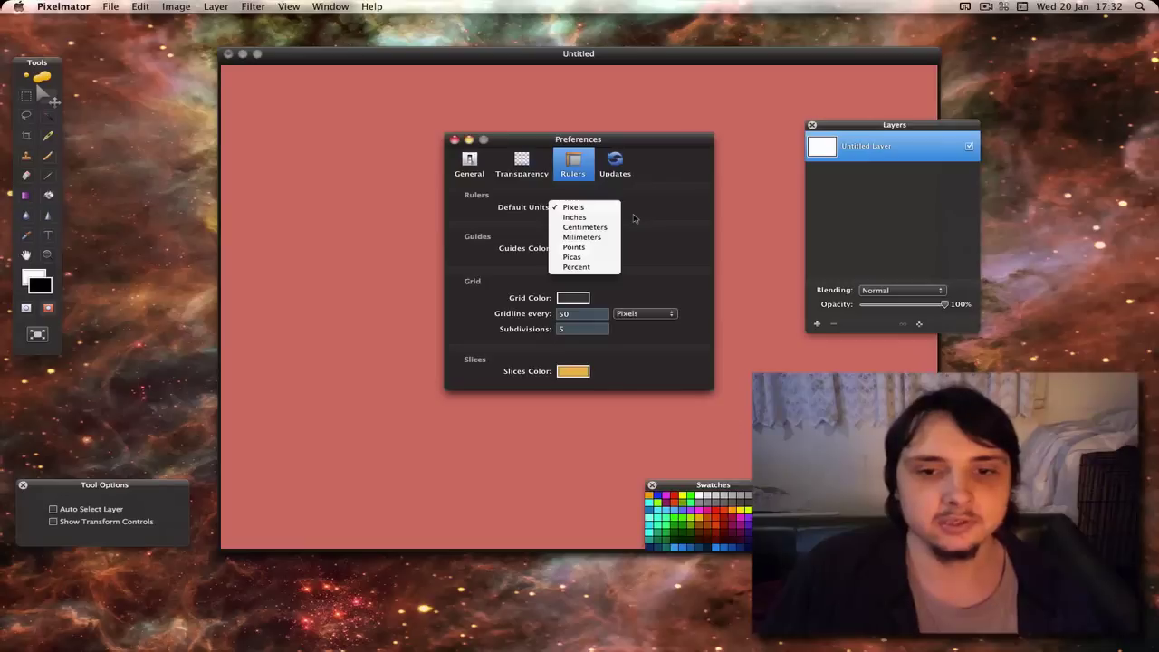
pyautogui.click(634, 218)
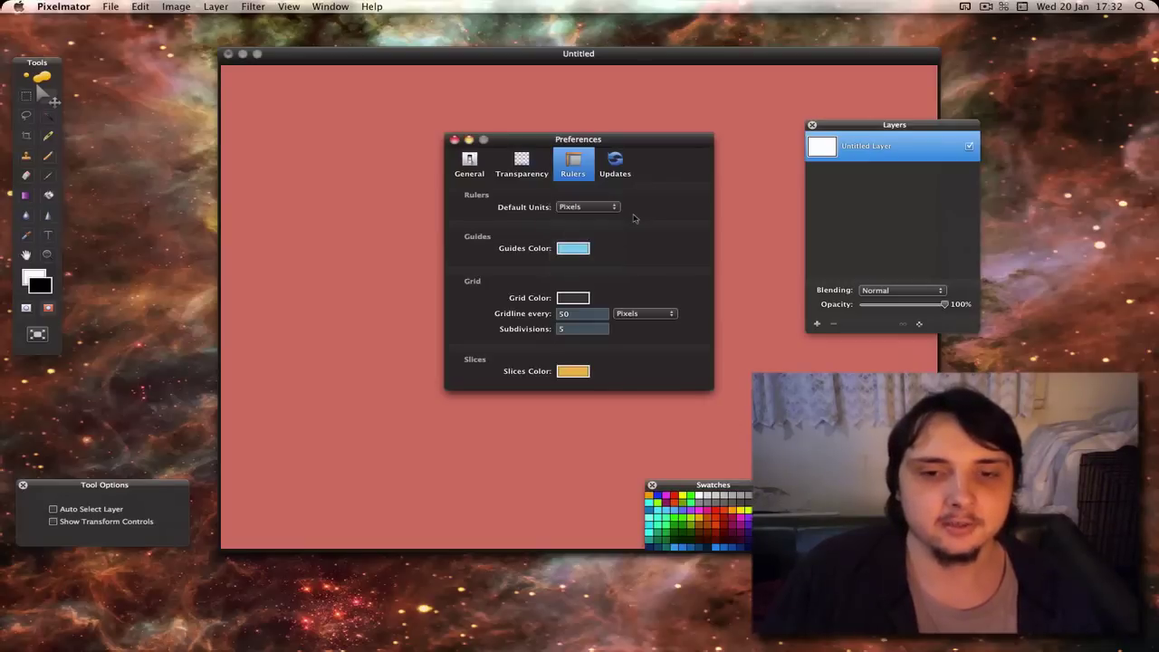
pyautogui.click(573, 249)
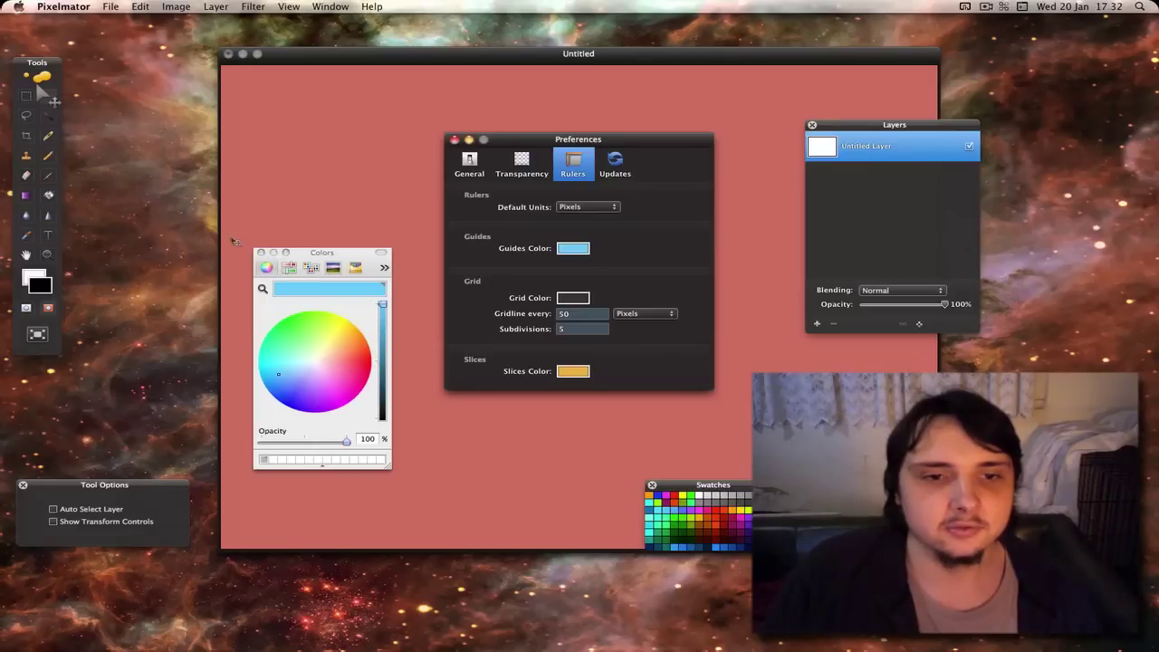
pyautogui.click(338, 258)
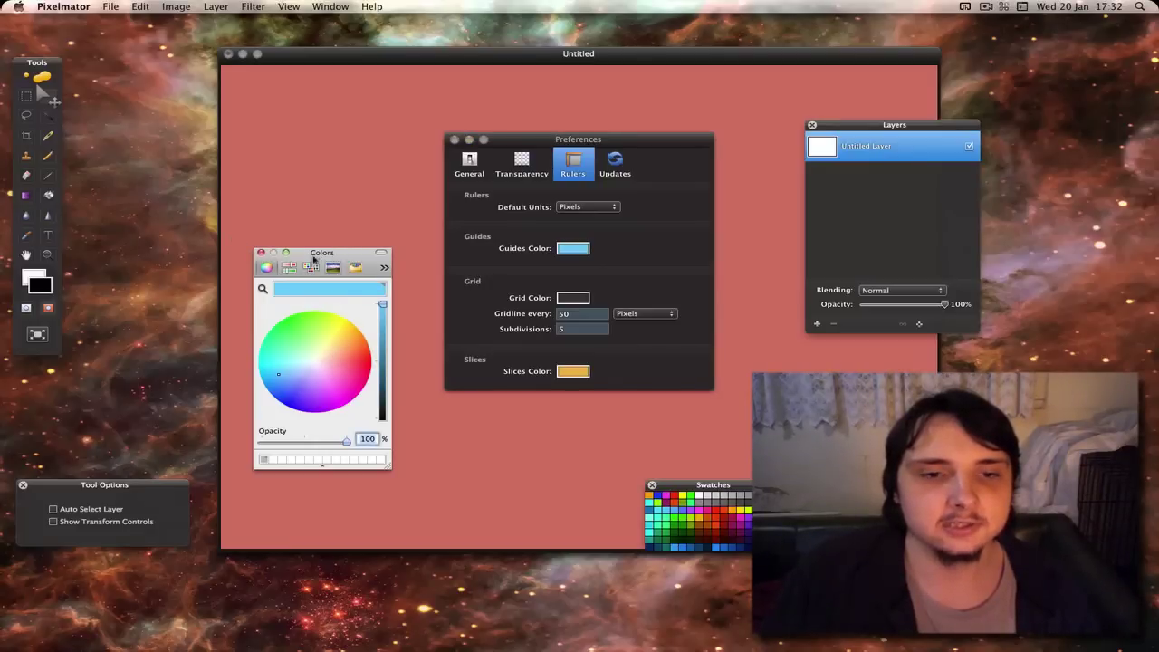
pyautogui.click(261, 253)
pyautogui.click(435, 277)
pyautogui.click(78, 5)
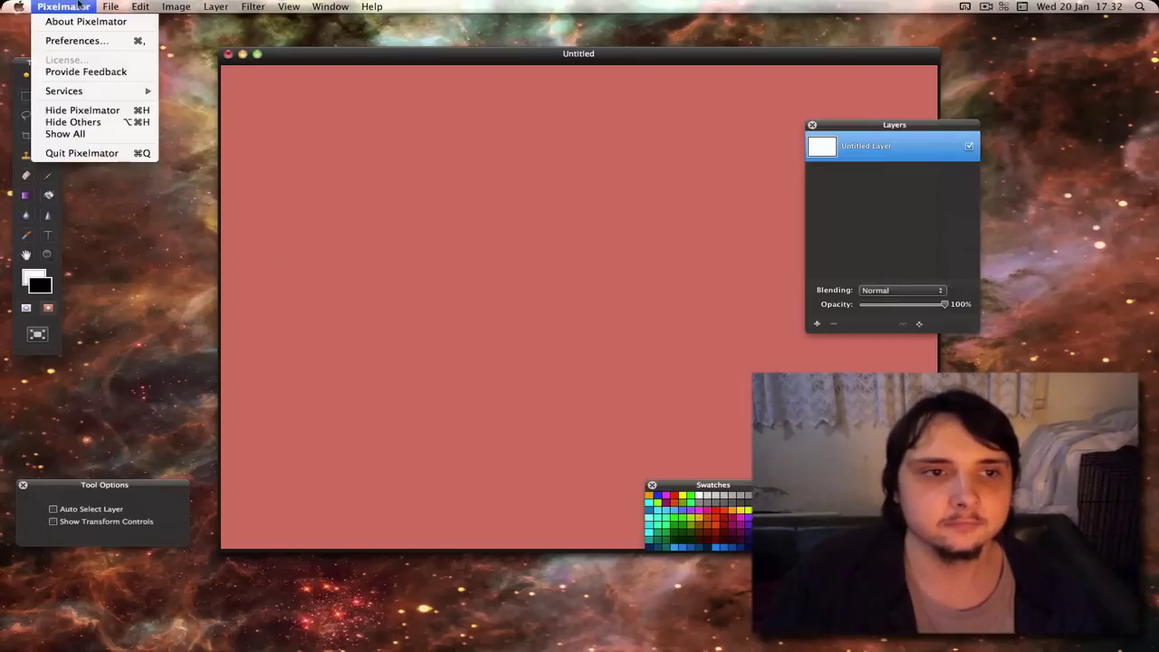
pyautogui.click(82, 41)
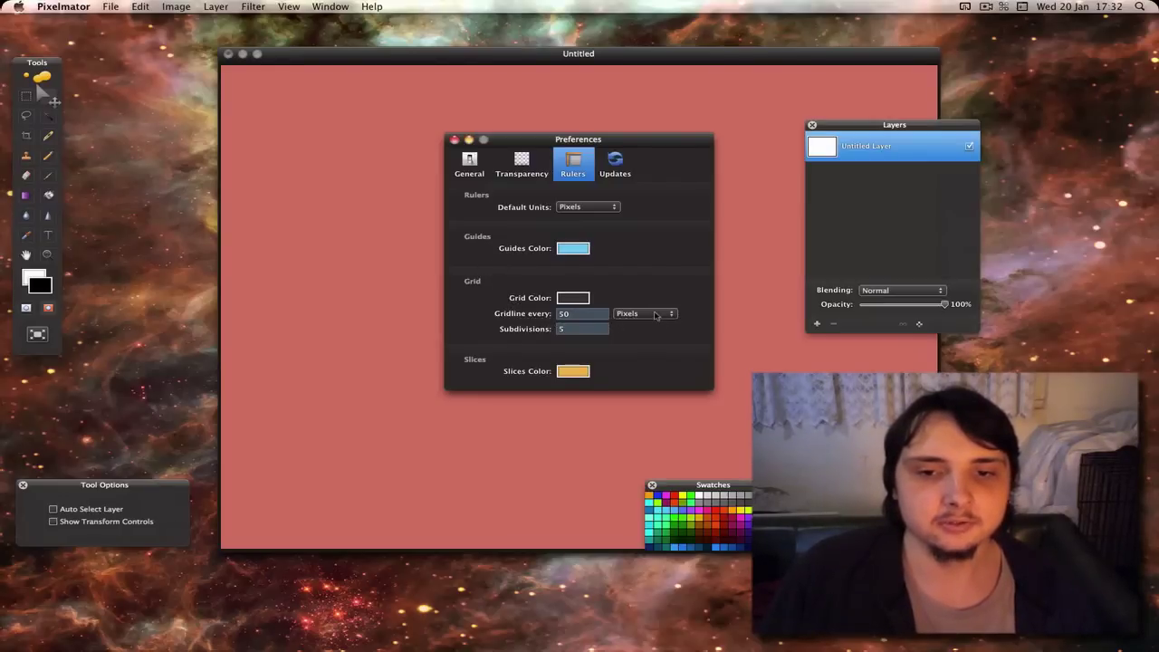
pyautogui.click(655, 314)
pyautogui.click(671, 281)
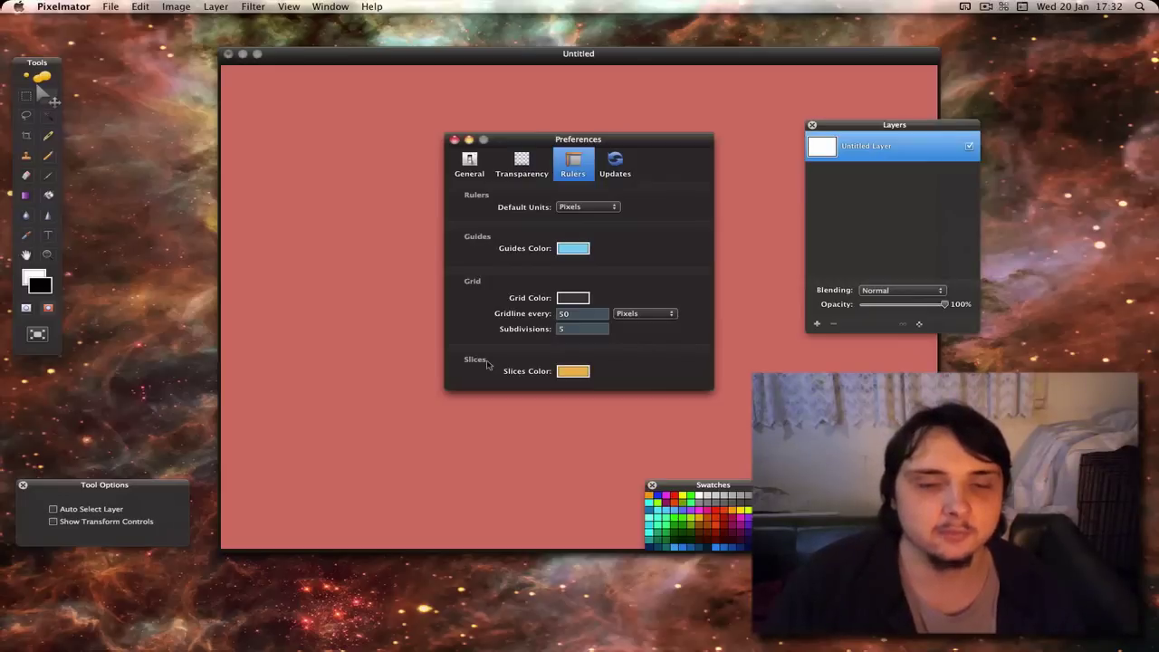
pyautogui.click(569, 371)
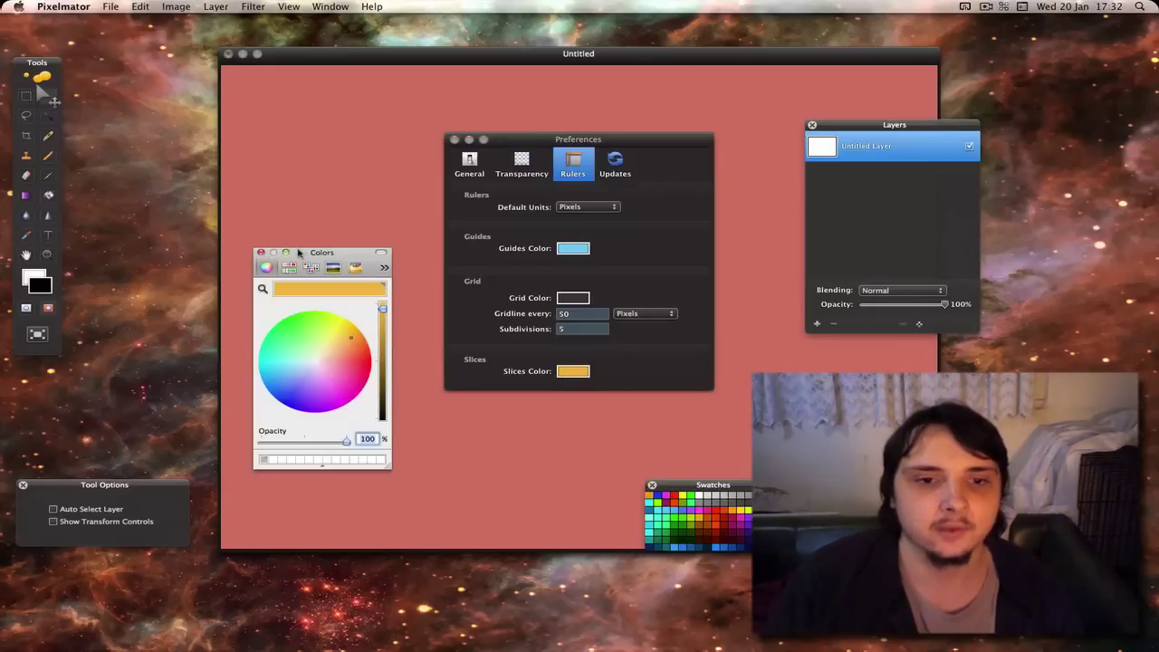
pyautogui.click(261, 254)
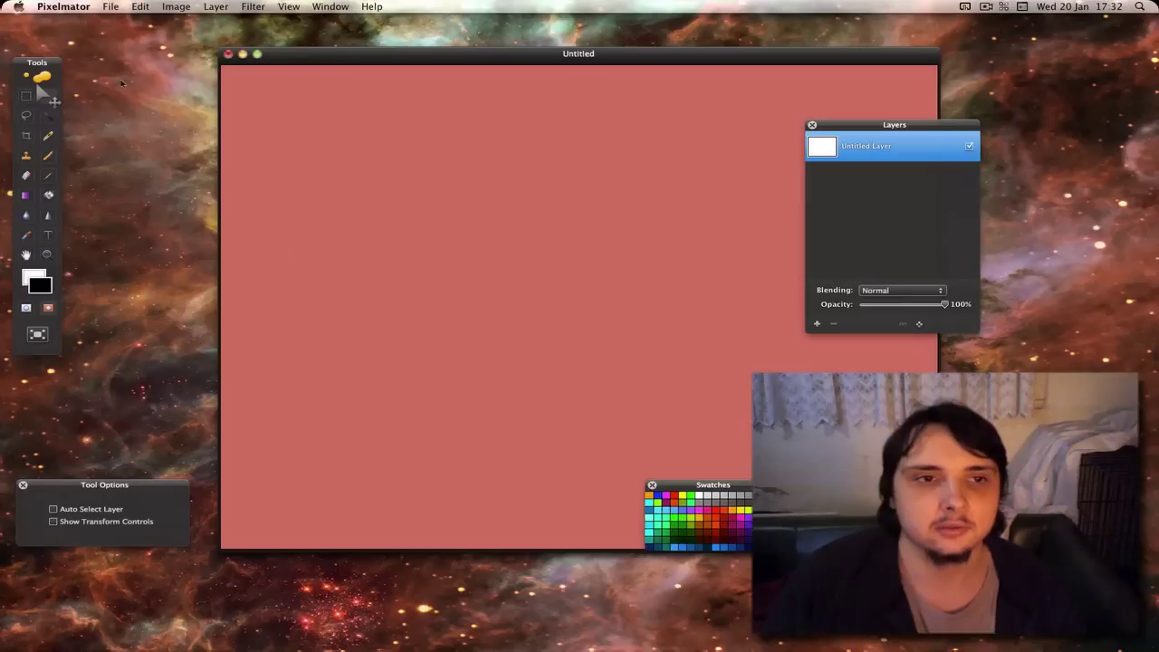
pyautogui.click(64, 6)
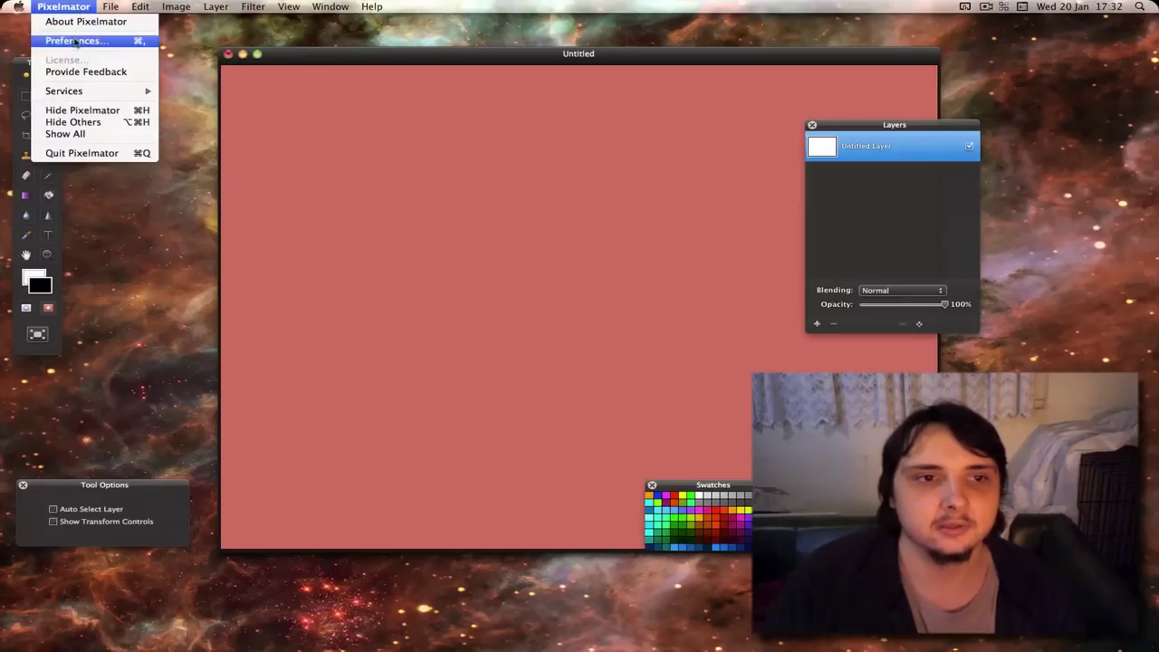
pyautogui.click(78, 40)
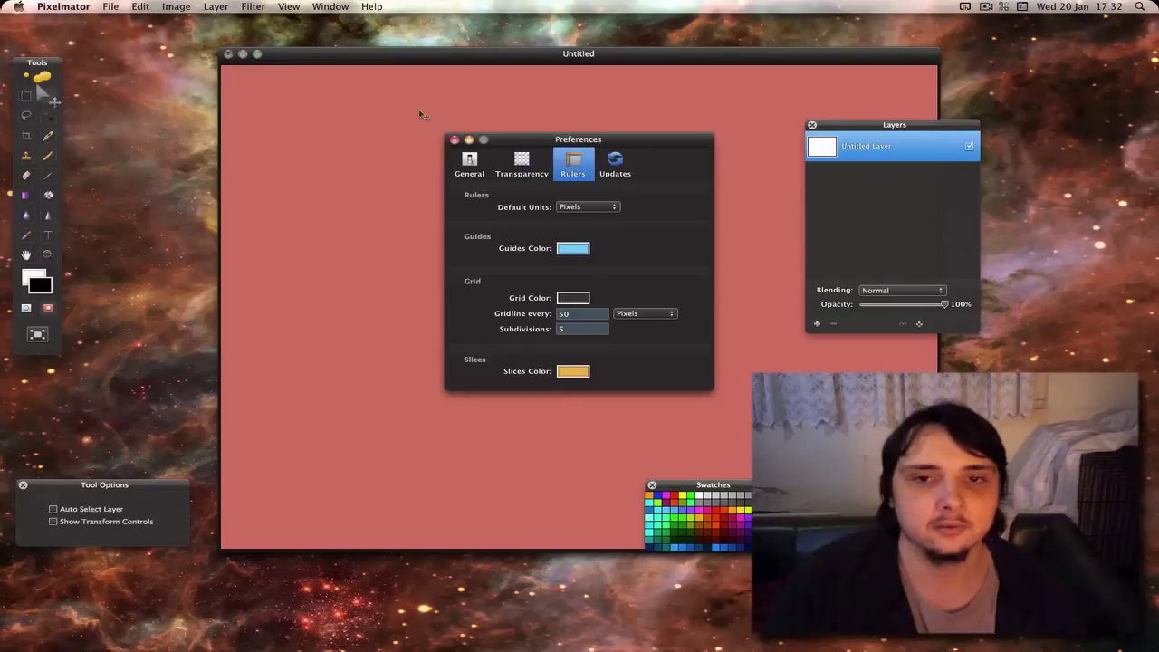
# - Run Check Now in the Updates preferences, confirming Pixelmator 1.5 is up to date
pyautogui.click(619, 165)
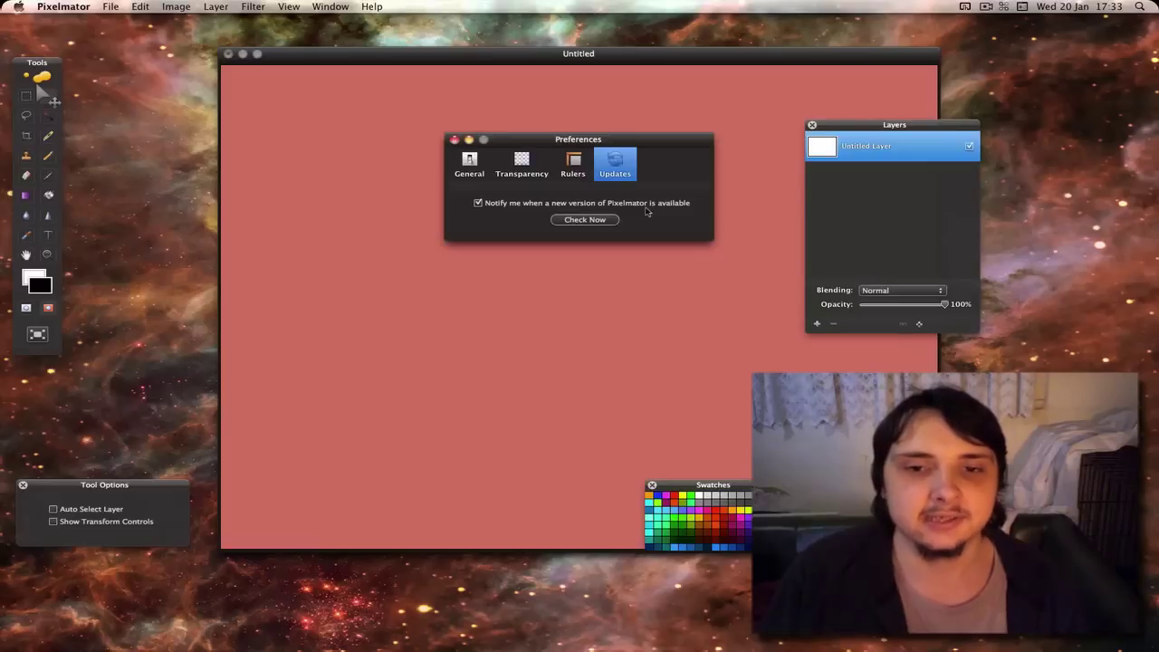
pyautogui.click(566, 220)
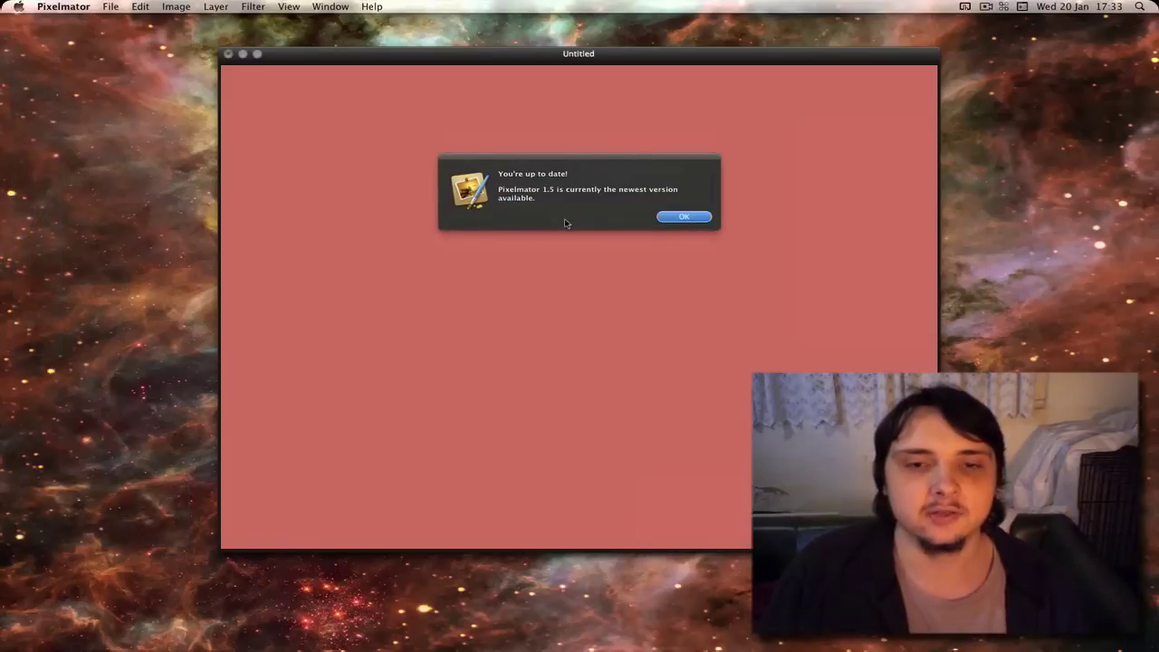